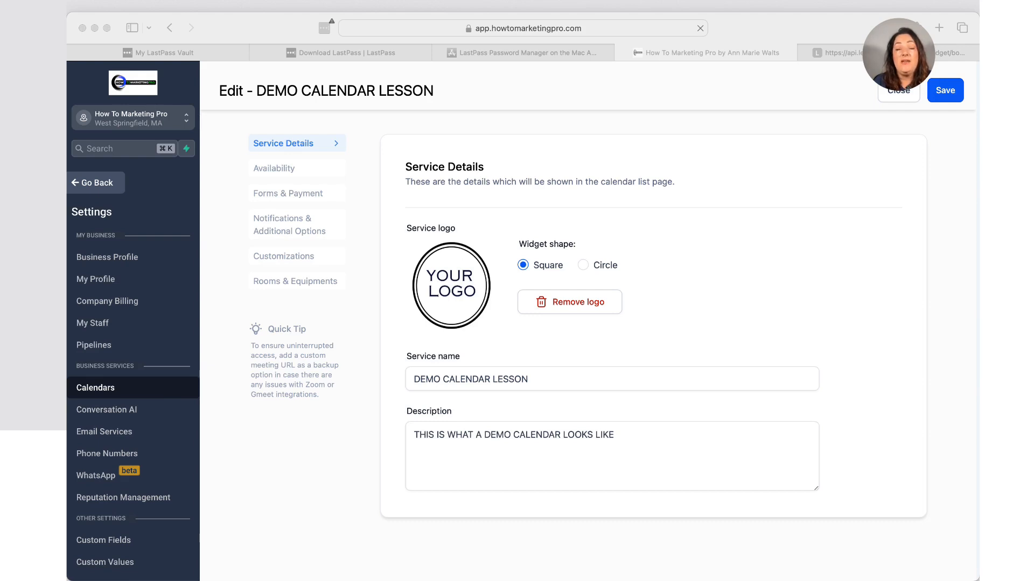
Review the DEMO CALENDAR LESSON service details, then open its Availability settings.
{"action": "scroll", "coordinate": [653, 326], "scroll_direction": "up", "scroll_amount": 1}
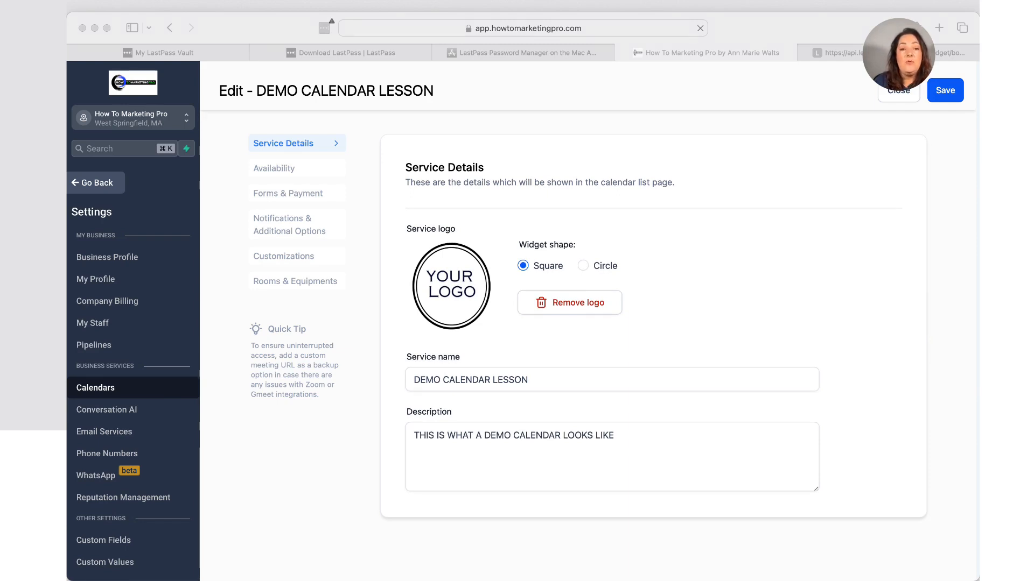
{"action": "scroll", "coordinate": [666, 320], "scroll_direction": "down", "scroll_amount": 5}
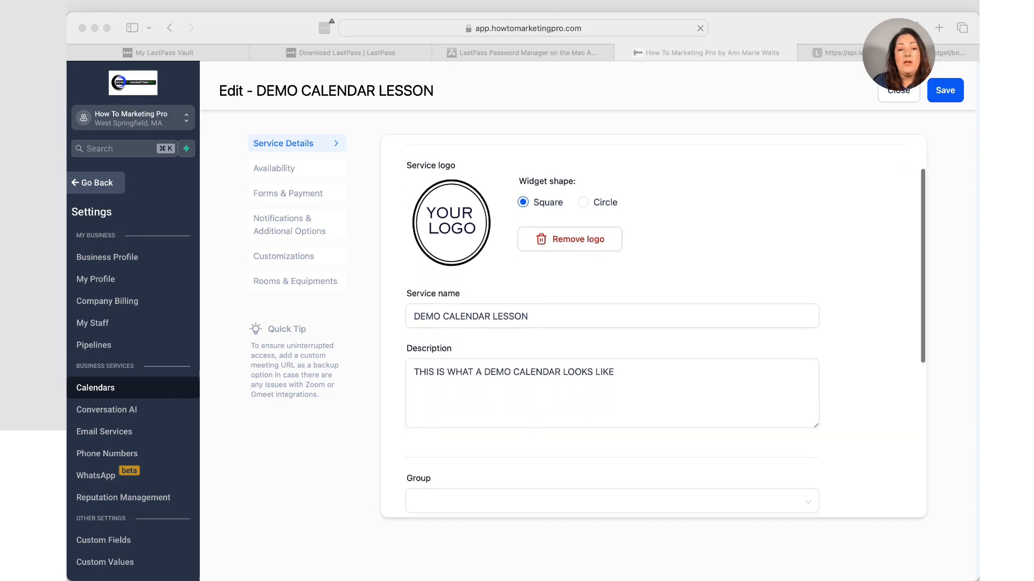
{"action": "scroll", "coordinate": [665, 319], "scroll_direction": "down", "scroll_amount": 4}
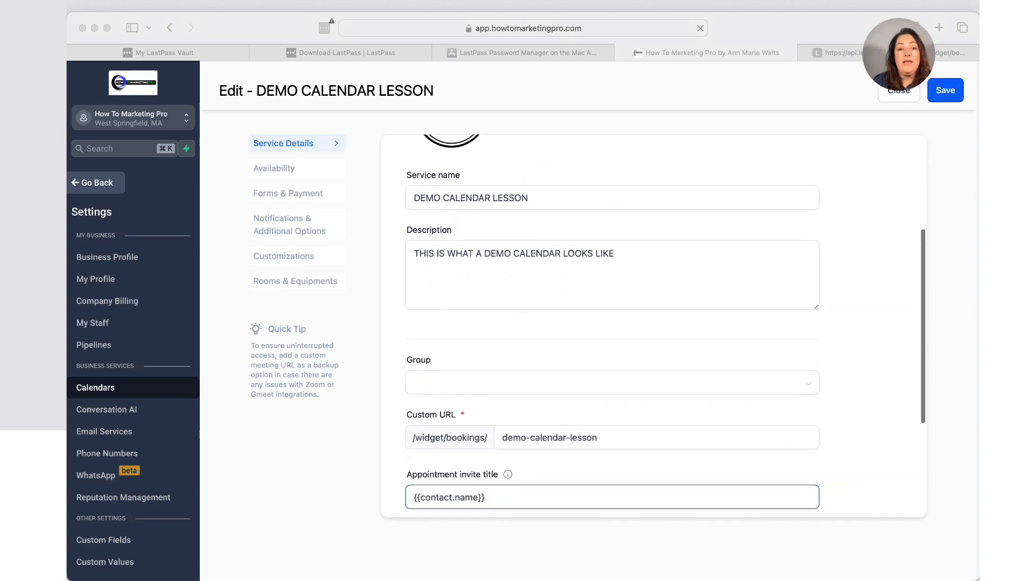
{"action": "scroll", "coordinate": [612, 323], "scroll_direction": "down", "scroll_amount": 5}
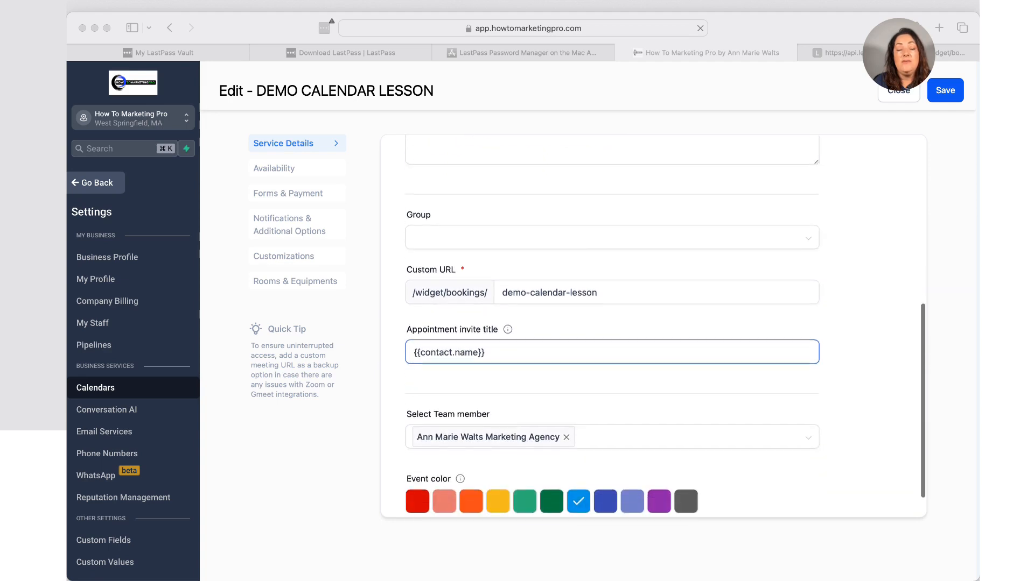
{"action": "scroll", "coordinate": [664, 323], "scroll_direction": "down", "scroll_amount": 2}
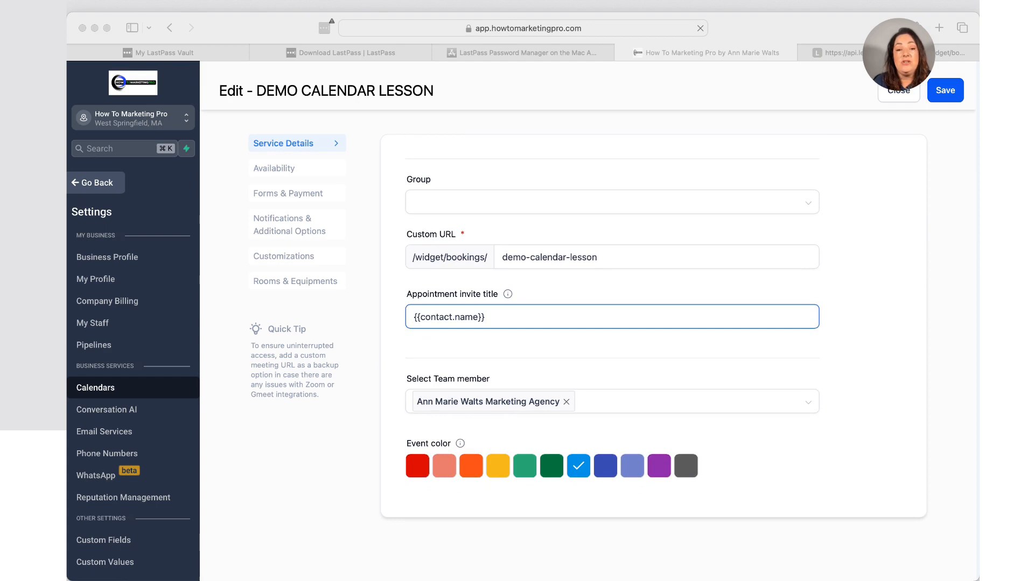
{"action": "left_click", "coordinate": [460, 444]}
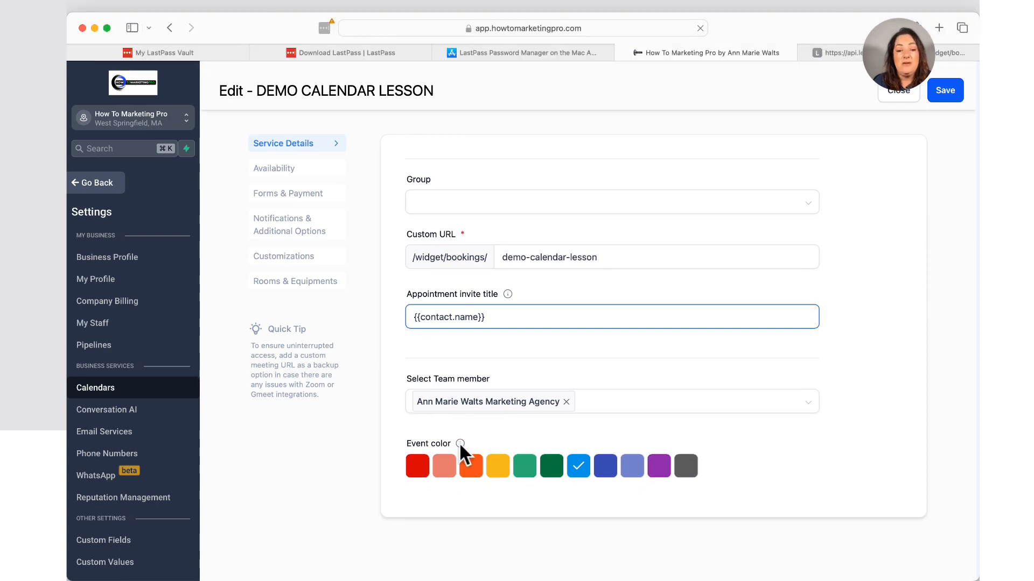
{"action": "mouse_move", "coordinate": [460, 444]}
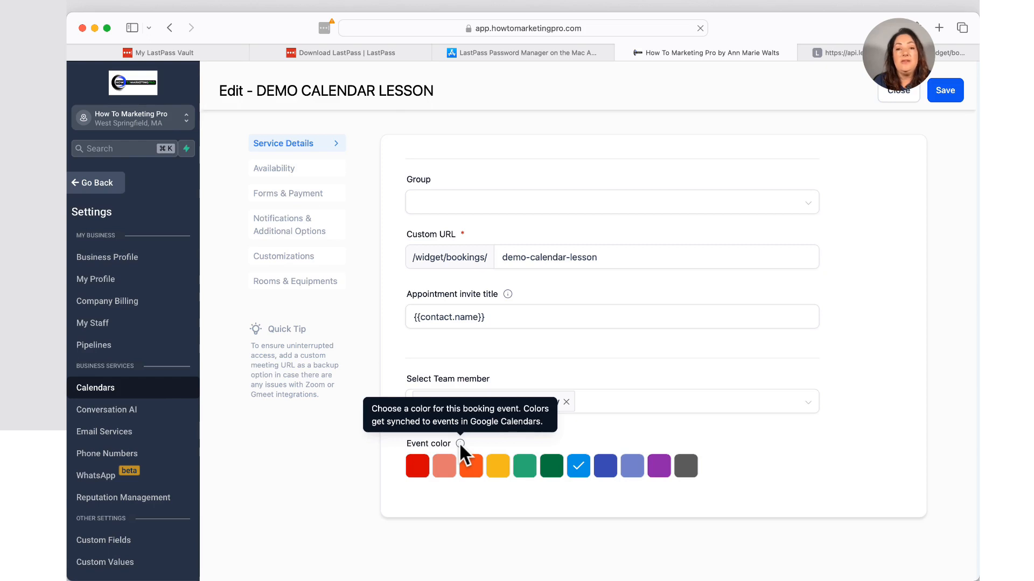
{"action": "left_click", "coordinate": [283, 167]}
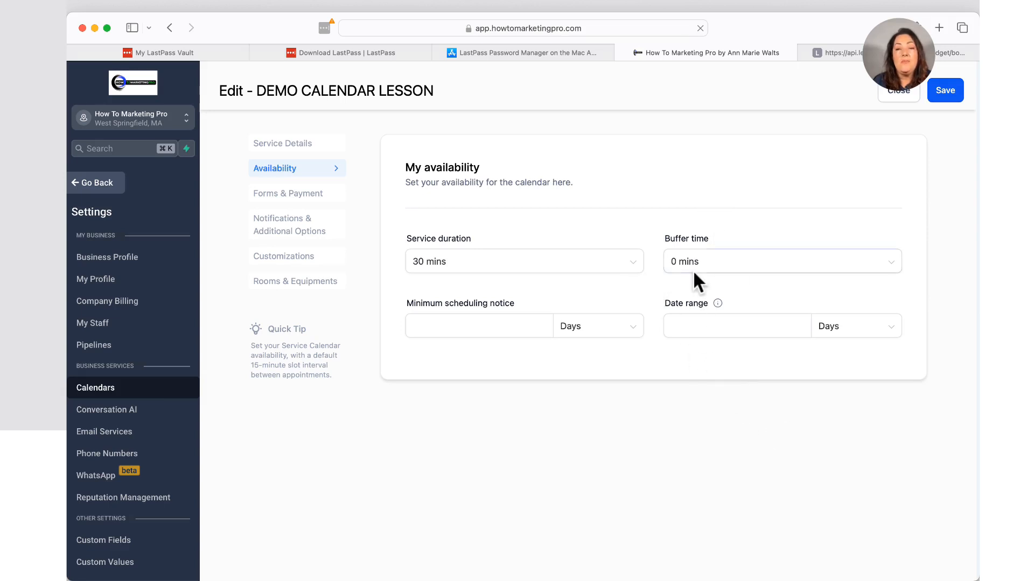
Leave the minimum scheduling notice unchanged and go to the Forms & Payment settings.
{"action": "left_click", "coordinate": [509, 325]}
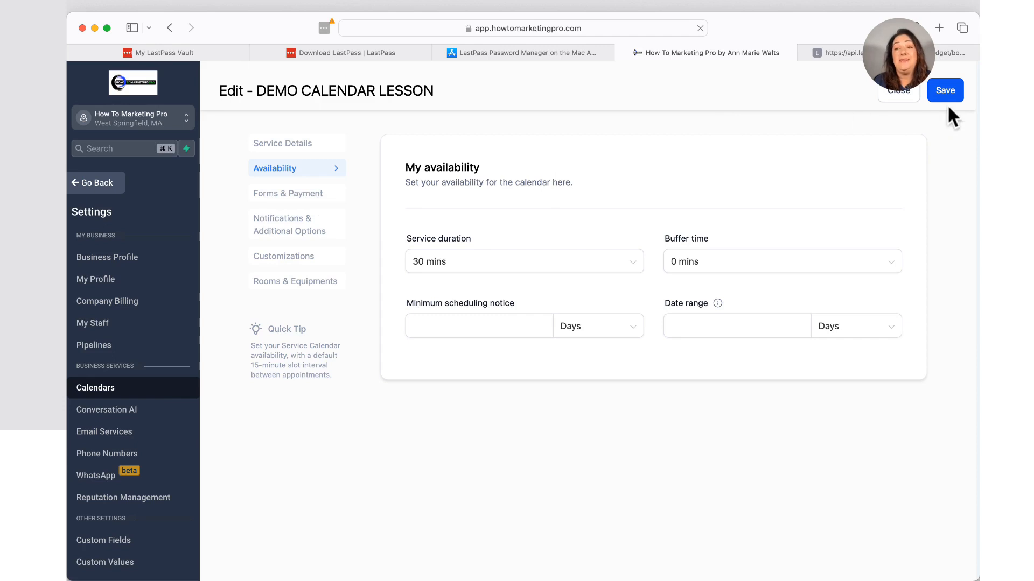
{"action": "left_click", "coordinate": [314, 199]}
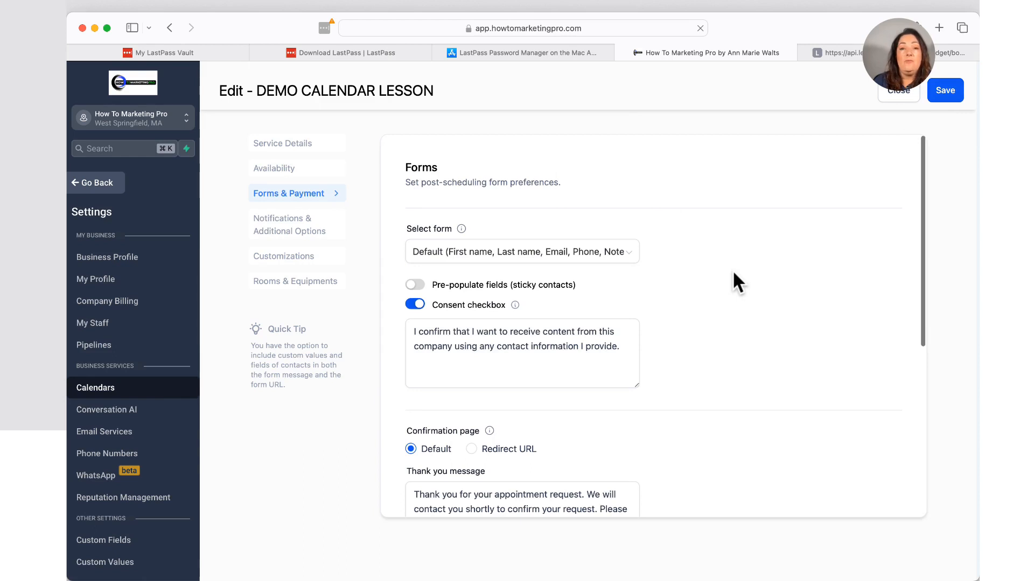
{"action": "scroll", "coordinate": [733, 273], "scroll_direction": "down", "scroll_amount": 1}
{"action": "scroll", "coordinate": [733, 273], "scroll_direction": "down", "scroll_amount": 5}
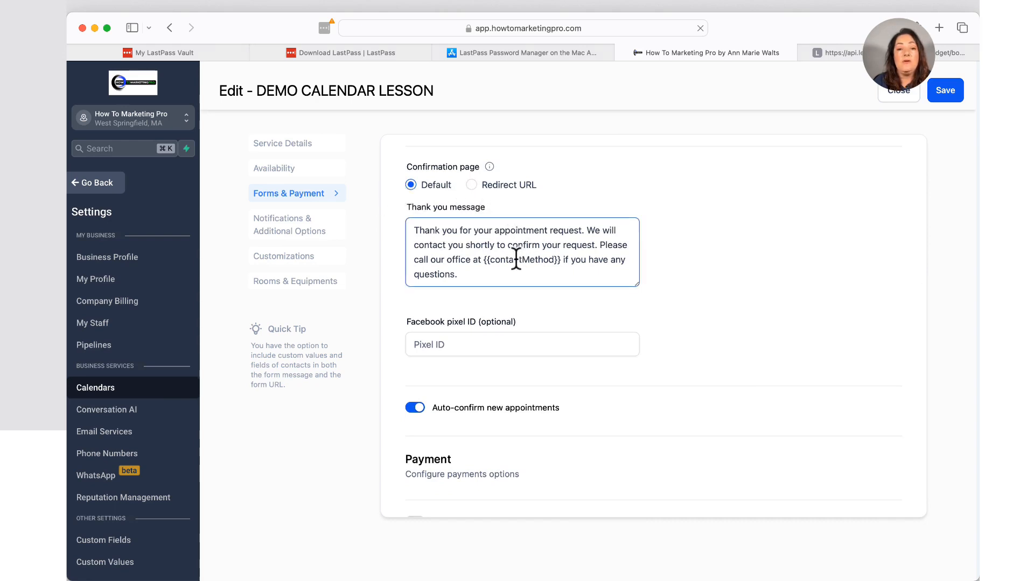
{"action": "scroll", "coordinate": [512, 257], "scroll_direction": "down", "scroll_amount": 1}
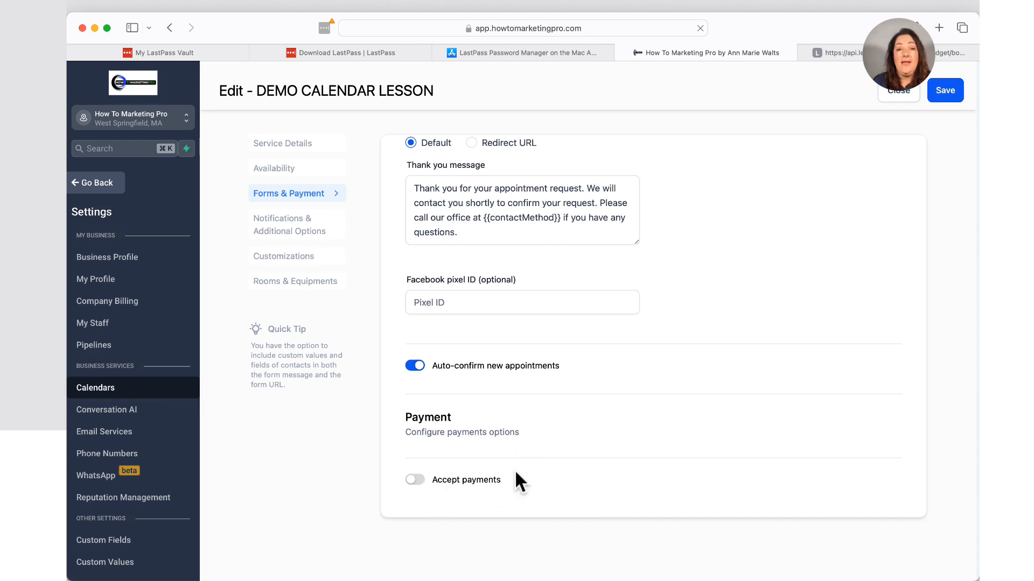
Open Notifications & Additional Options and review the reschedule and cancel settings.
{"action": "left_click", "coordinate": [301, 241]}
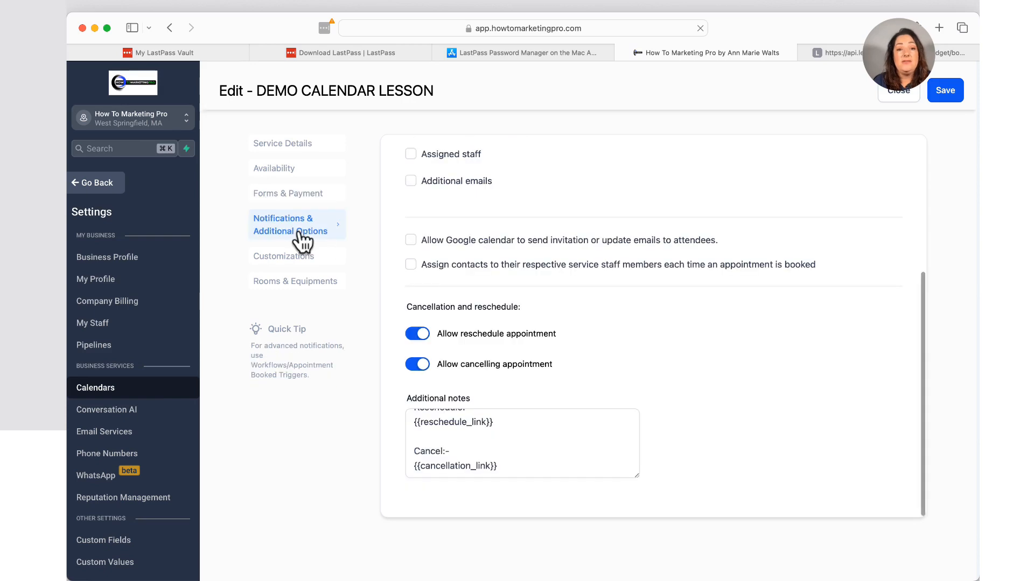
{"action": "scroll", "coordinate": [609, 187], "scroll_direction": "up", "scroll_amount": 5}
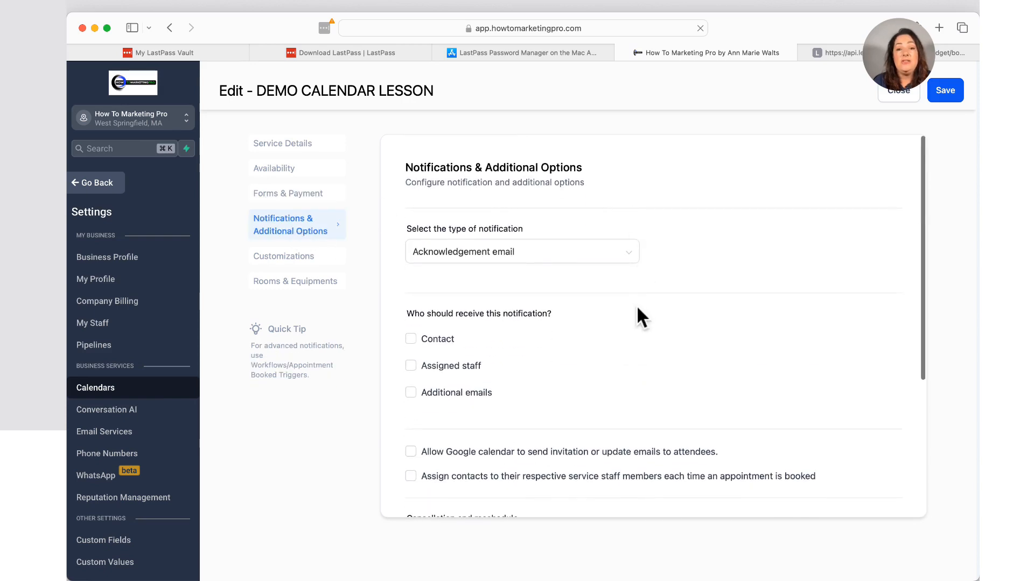
{"action": "scroll", "coordinate": [637, 309], "scroll_direction": "down", "scroll_amount": 1}
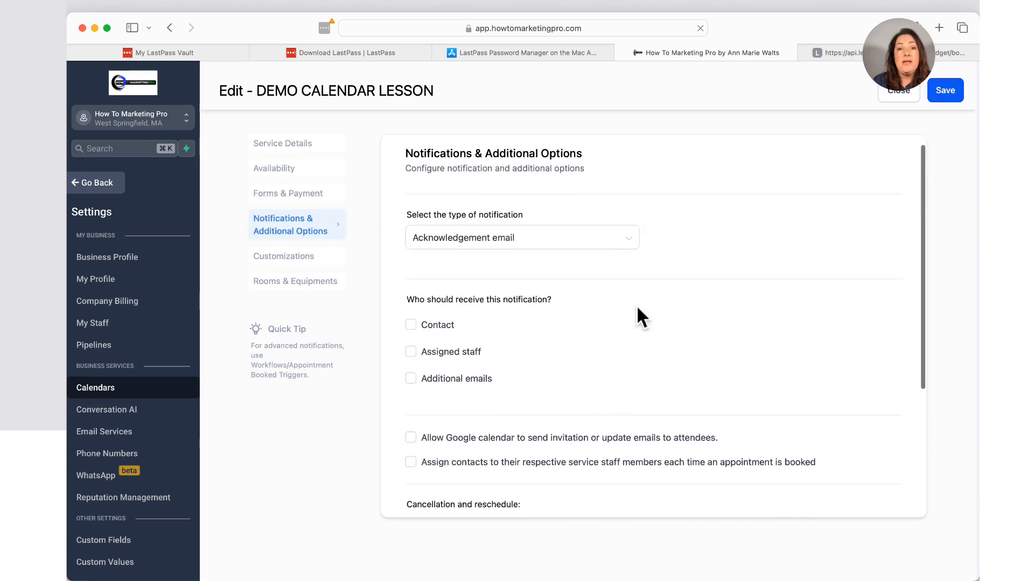
{"action": "scroll", "coordinate": [637, 309], "scroll_direction": "down", "scroll_amount": 1}
{"action": "scroll", "coordinate": [638, 309], "scroll_direction": "down", "scroll_amount": 1}
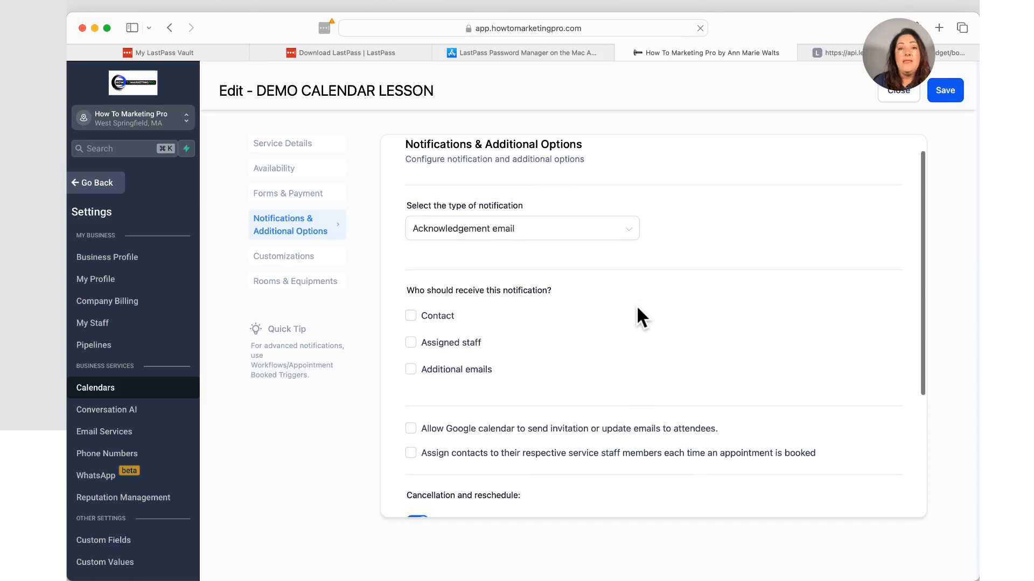
{"action": "scroll", "coordinate": [637, 308], "scroll_direction": "down", "scroll_amount": 5}
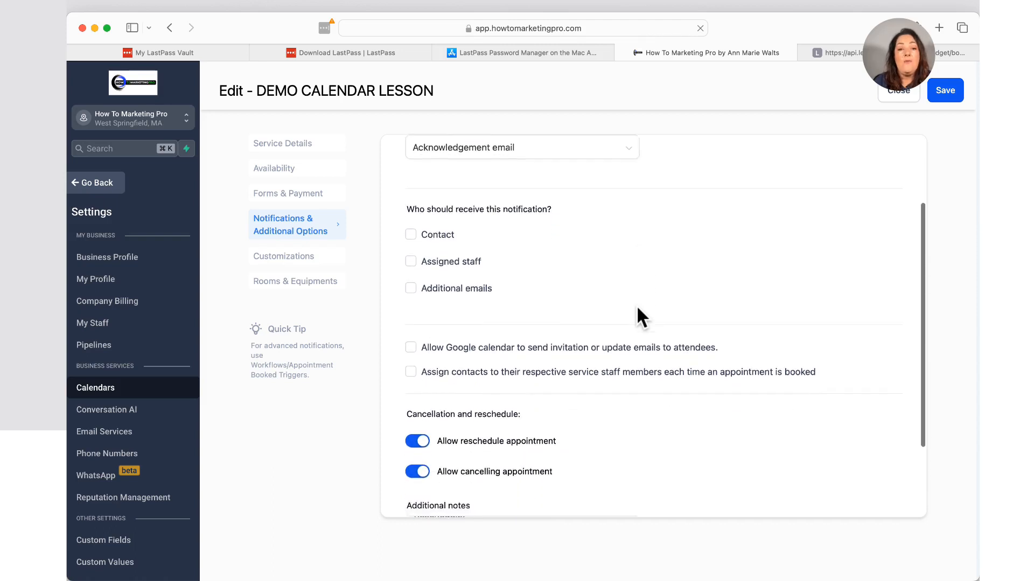
{"action": "scroll", "coordinate": [631, 419], "scroll_direction": "down", "scroll_amount": 3}
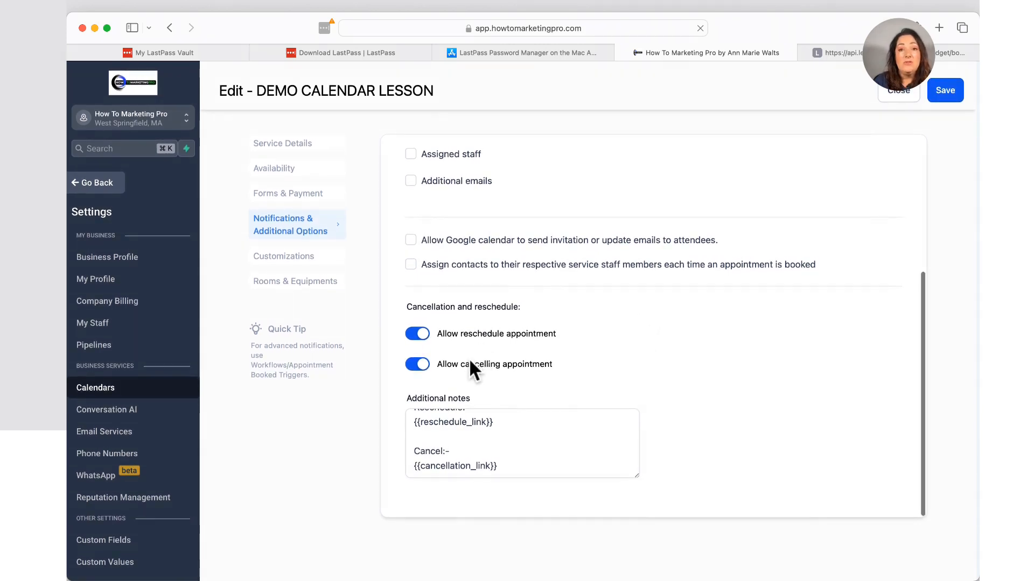
Inspect the Additional notes and their reschedule/cancel links without editing them.
{"action": "left_click", "coordinate": [540, 425]}
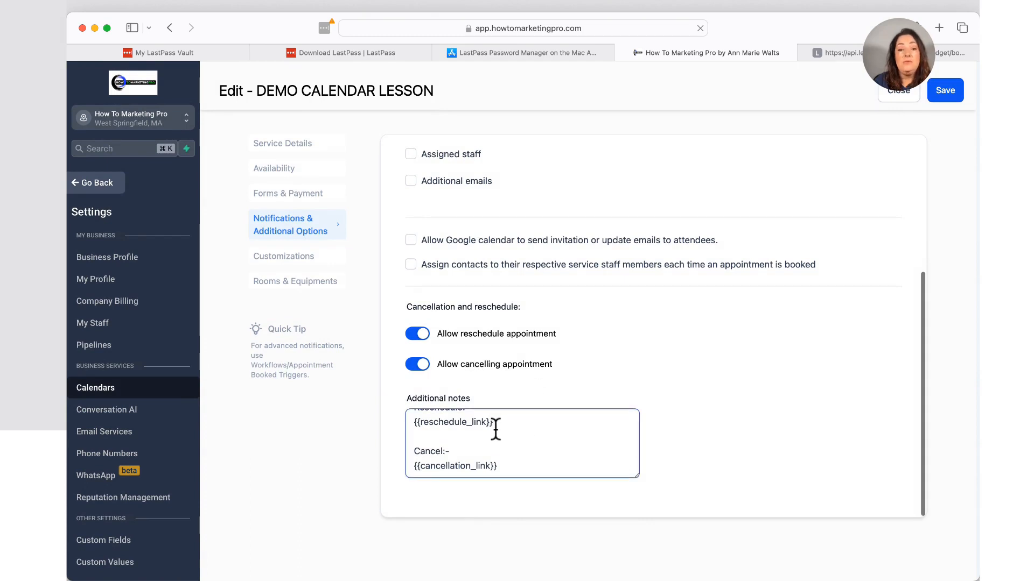
{"action": "scroll", "coordinate": [494, 427], "scroll_direction": "up", "scroll_amount": 3}
{"action": "scroll", "coordinate": [496, 429], "scroll_direction": "up", "scroll_amount": 1}
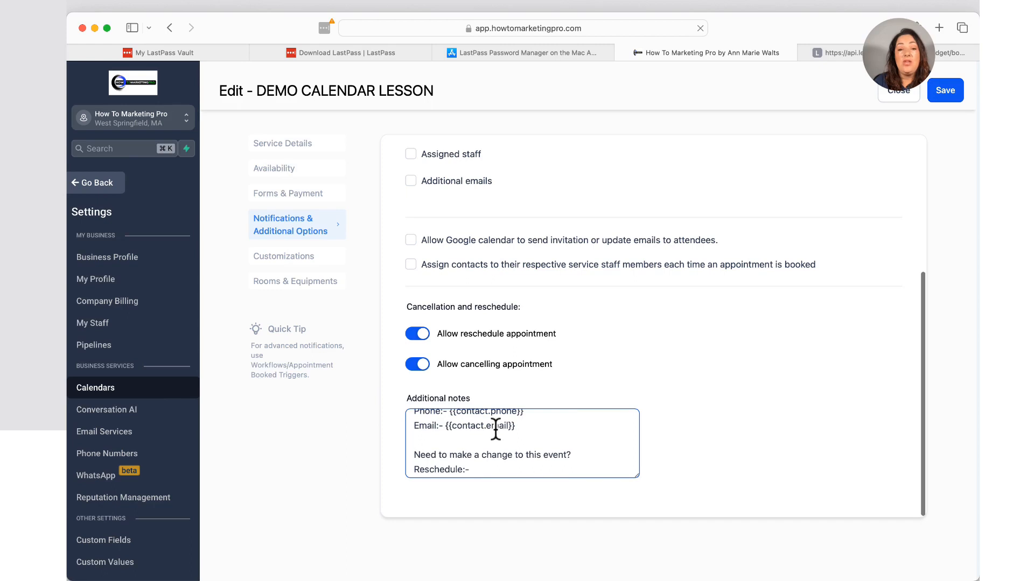
{"action": "scroll", "coordinate": [495, 428], "scroll_direction": "down", "scroll_amount": 3}
{"action": "left_click", "coordinate": [576, 389]}
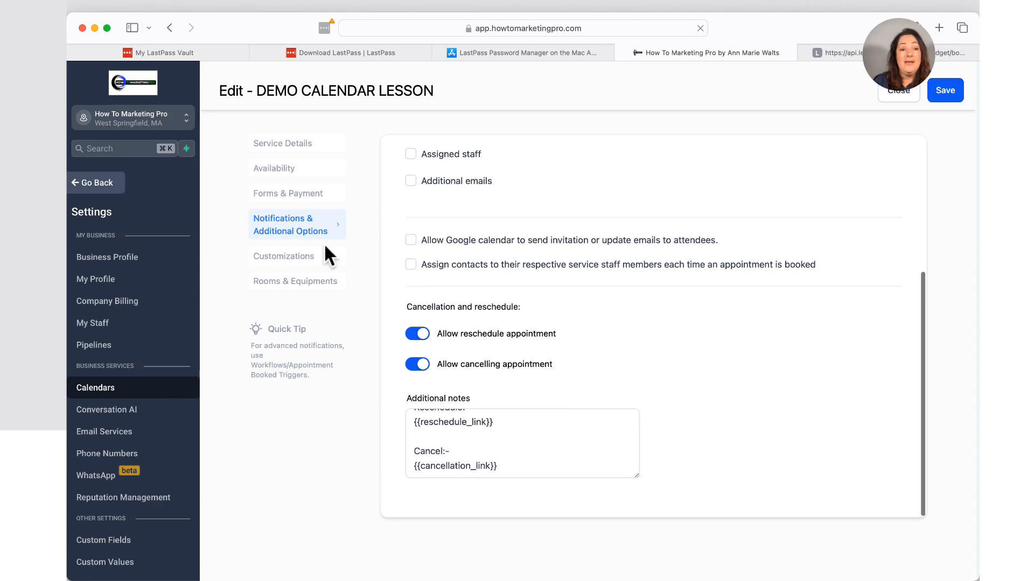
View the Customizations section with the logo cover image and primary color #040404FF.
{"action": "left_click", "coordinate": [310, 258]}
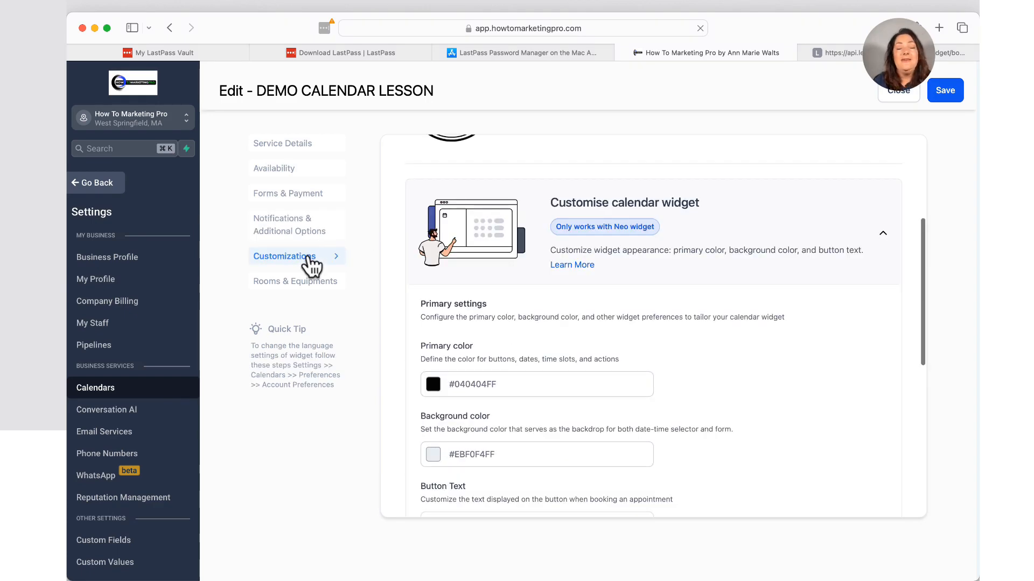
{"action": "scroll", "coordinate": [492, 271], "scroll_direction": "up", "scroll_amount": 5}
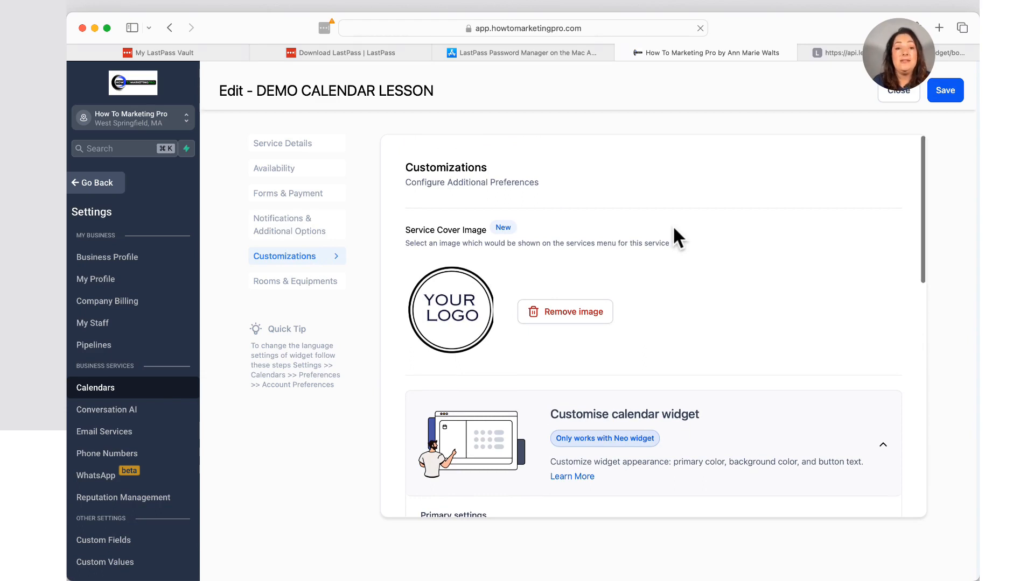
{"action": "scroll", "coordinate": [674, 231], "scroll_direction": "down", "scroll_amount": 3}
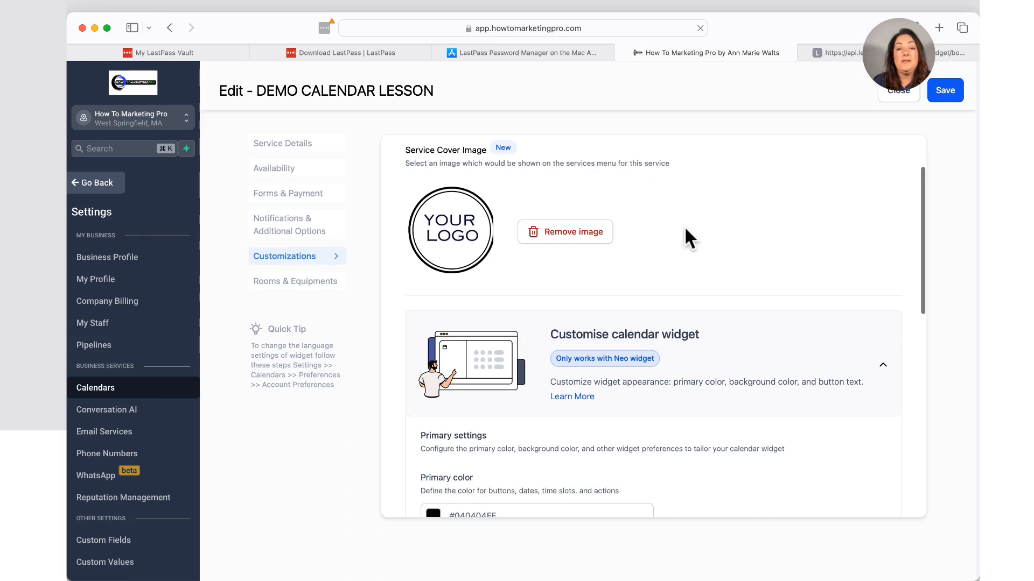
{"action": "scroll", "coordinate": [686, 231], "scroll_direction": "down", "scroll_amount": 1}
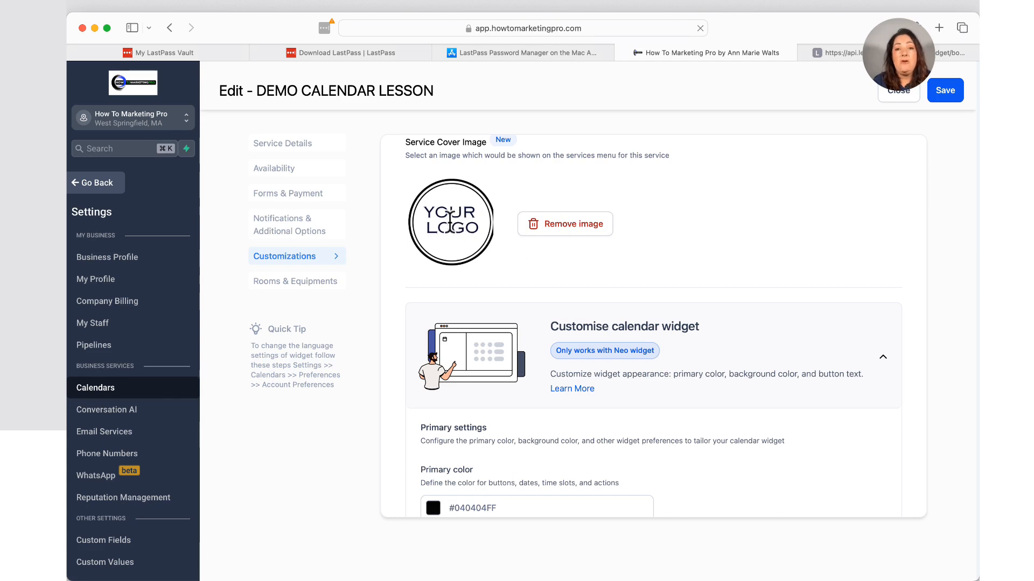
Remove the logo from the Service Cover Image.
{"action": "left_click", "coordinate": [561, 226]}
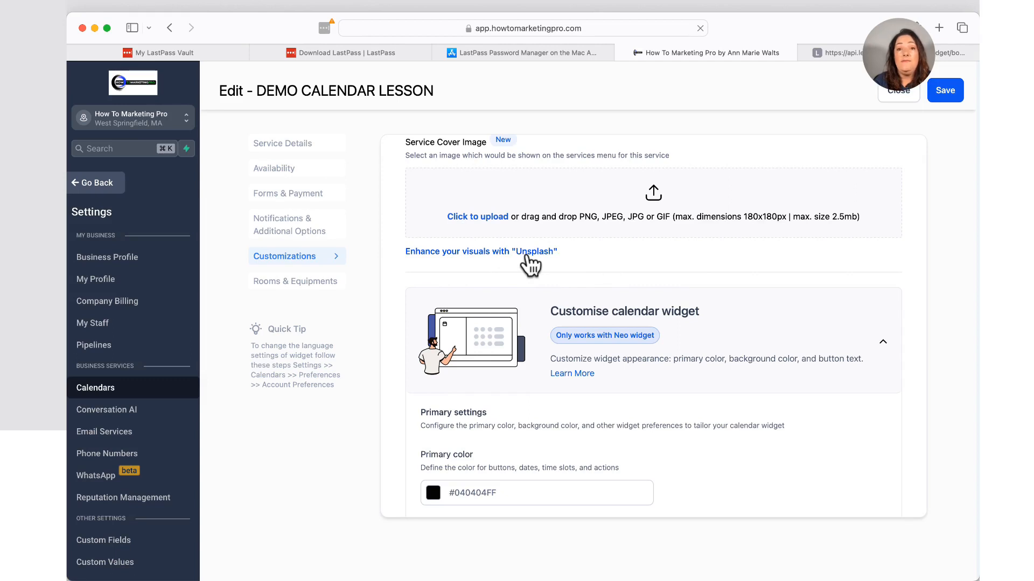
Scroll to Primary settings and open the picker for the #040404FF primary color.
{"action": "scroll", "coordinate": [520, 327], "scroll_direction": "down", "scroll_amount": 5}
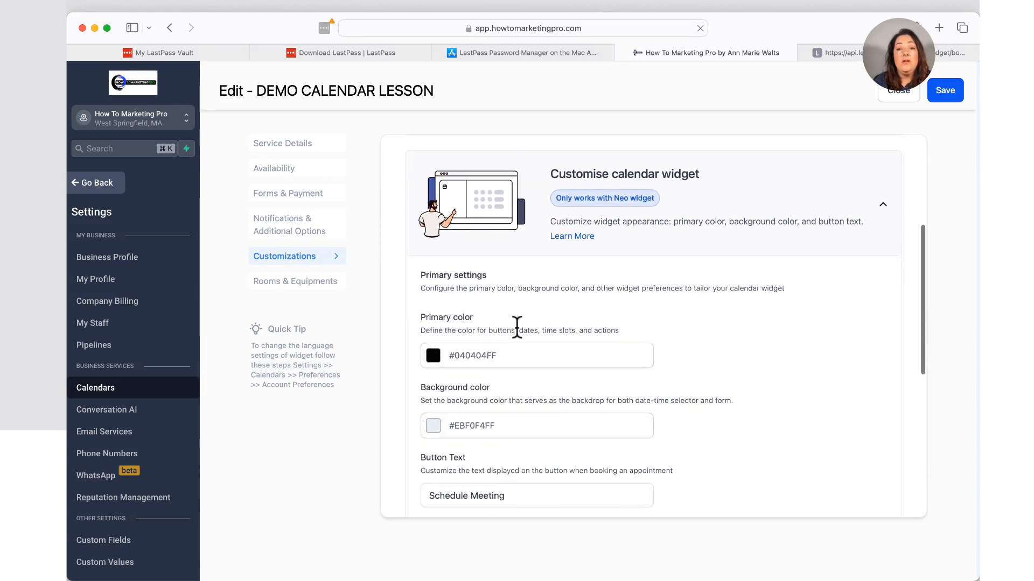
{"action": "scroll", "coordinate": [517, 327], "scroll_direction": "down", "scroll_amount": 1}
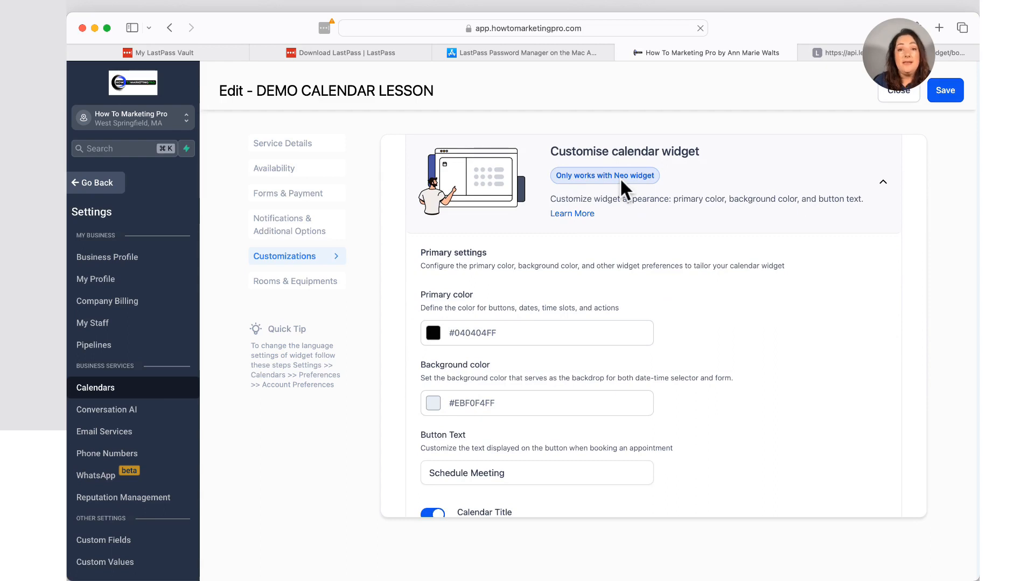
{"action": "scroll", "coordinate": [586, 280], "scroll_direction": "down", "scroll_amount": 3}
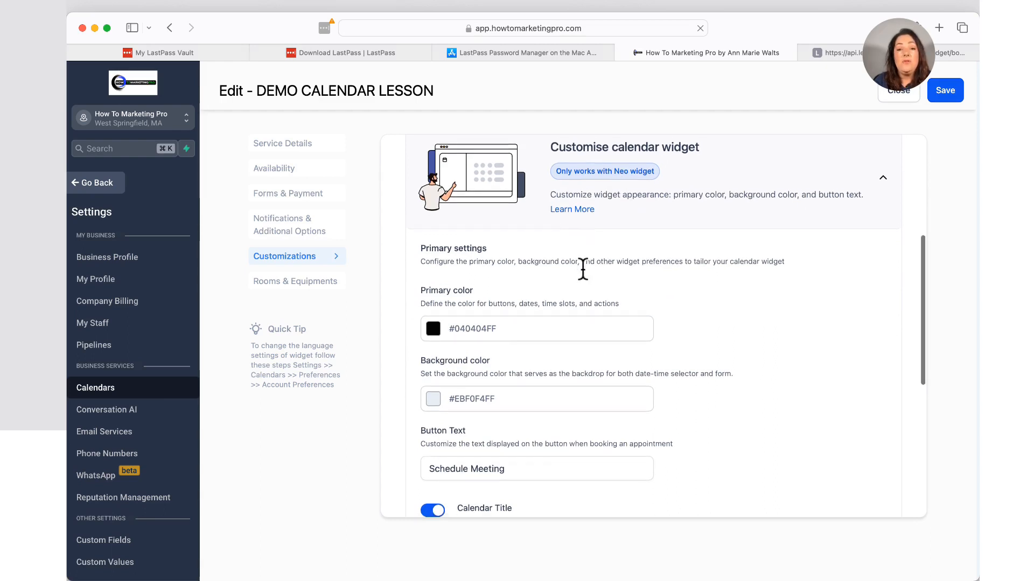
{"action": "scroll", "coordinate": [583, 272], "scroll_direction": "up", "scroll_amount": 3}
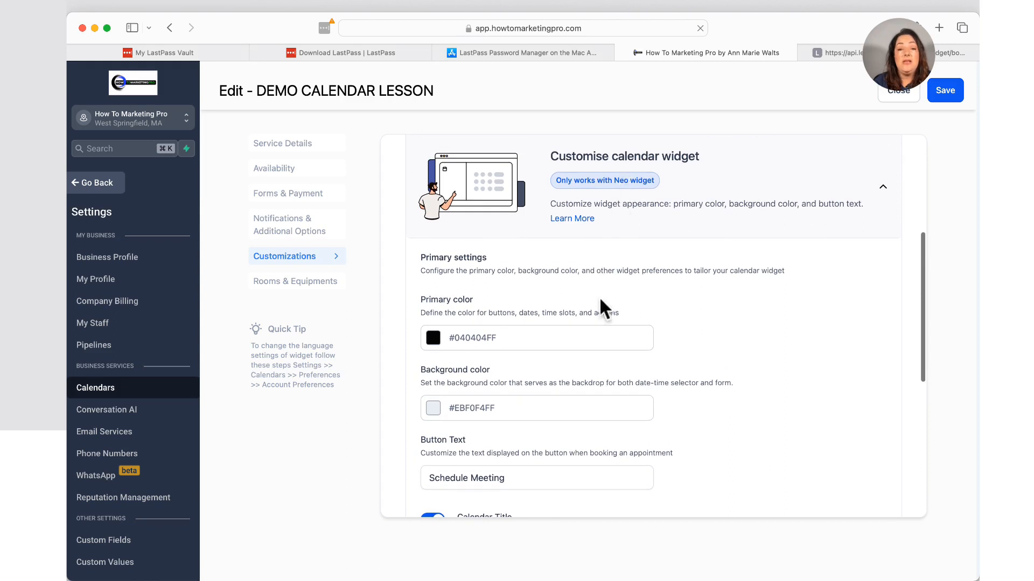
{"action": "scroll", "coordinate": [596, 324], "scroll_direction": "down", "scroll_amount": 4}
{"action": "scroll", "coordinate": [596, 324], "scroll_direction": "down", "scroll_amount": 1}
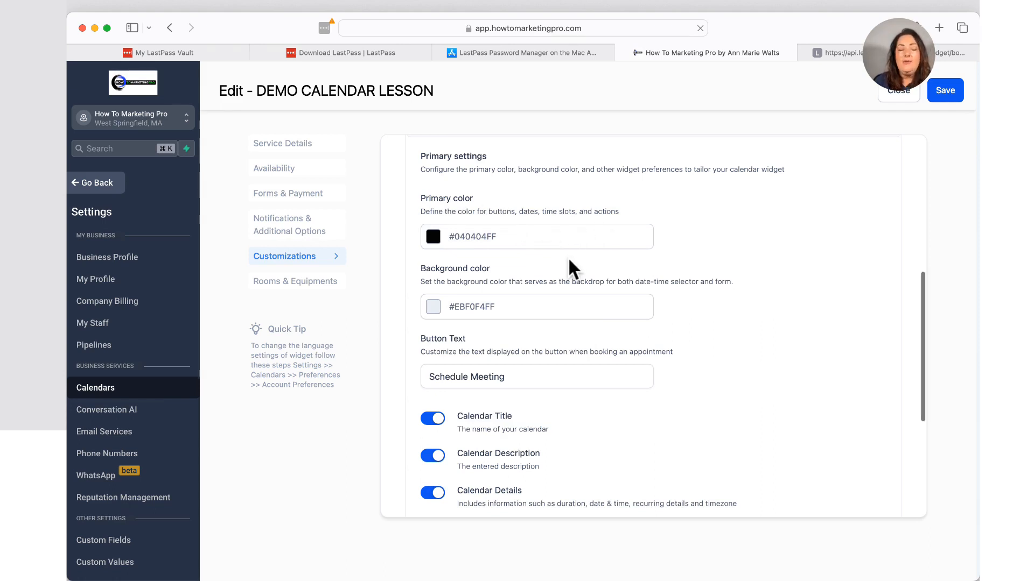
{"action": "scroll", "coordinate": [569, 260], "scroll_direction": "down", "scroll_amount": 1}
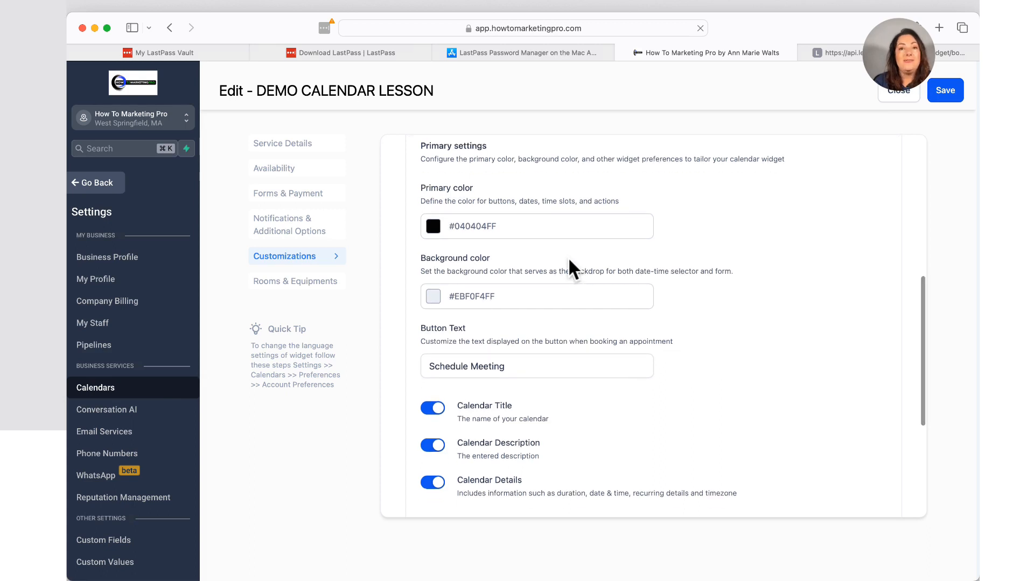
{"action": "left_click", "coordinate": [434, 231]}
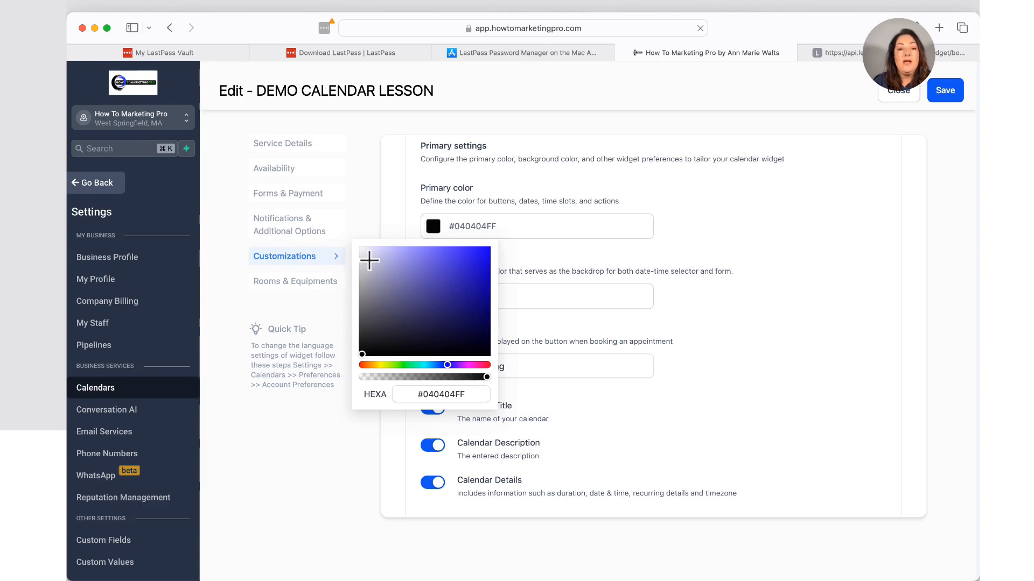
Set the widget's primary color to pure black #000000FF and close the picker.
{"action": "mouse_move", "coordinate": [362, 356]}
{"action": "left_mouse_down"}
{"action": "mouse_move", "coordinate": [427, 316]}
{"action": "mouse_move", "coordinate": [429, 281]}
{"action": "mouse_move", "coordinate": [374, 323]}
{"action": "mouse_move", "coordinate": [355, 358]}
{"action": "left_mouse_up"}
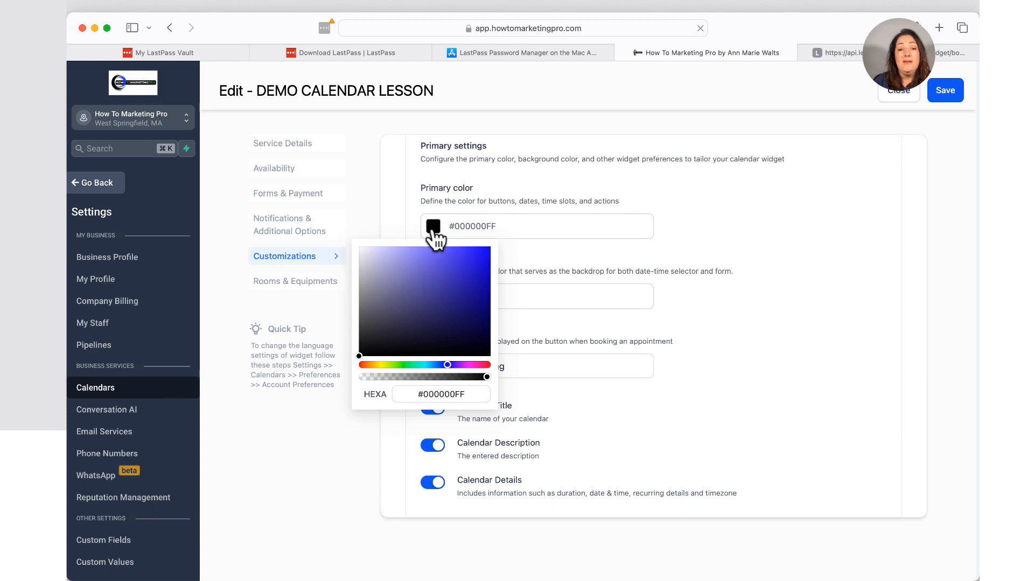
{"action": "mouse_move", "coordinate": [358, 356]}
{"action": "left_mouse_down"}
{"action": "mouse_move", "coordinate": [487, 247]}
{"action": "mouse_move", "coordinate": [379, 352]}
{"action": "mouse_move", "coordinate": [358, 357]}
{"action": "left_mouse_up"}
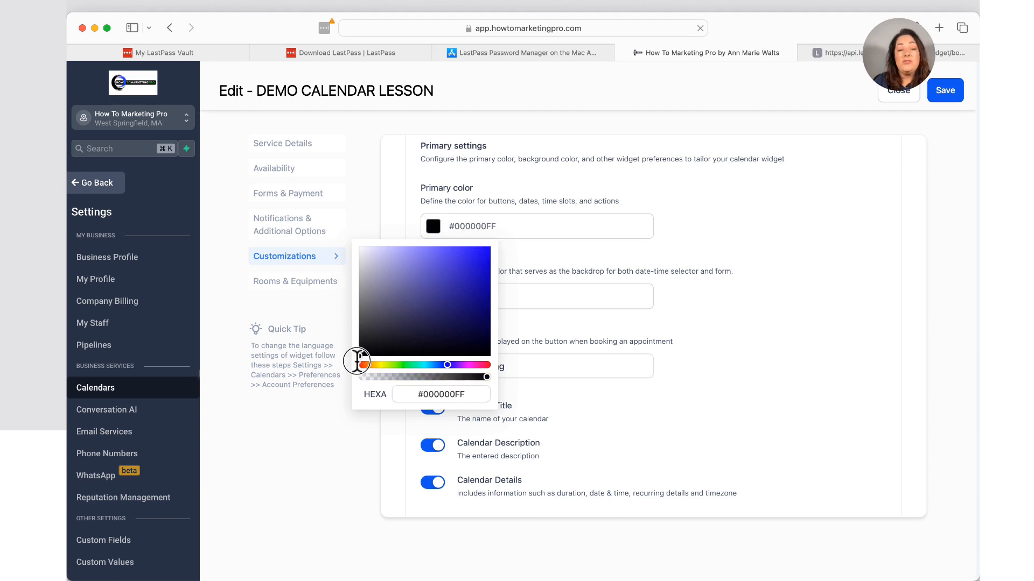
{"action": "left_click", "coordinate": [532, 252]}
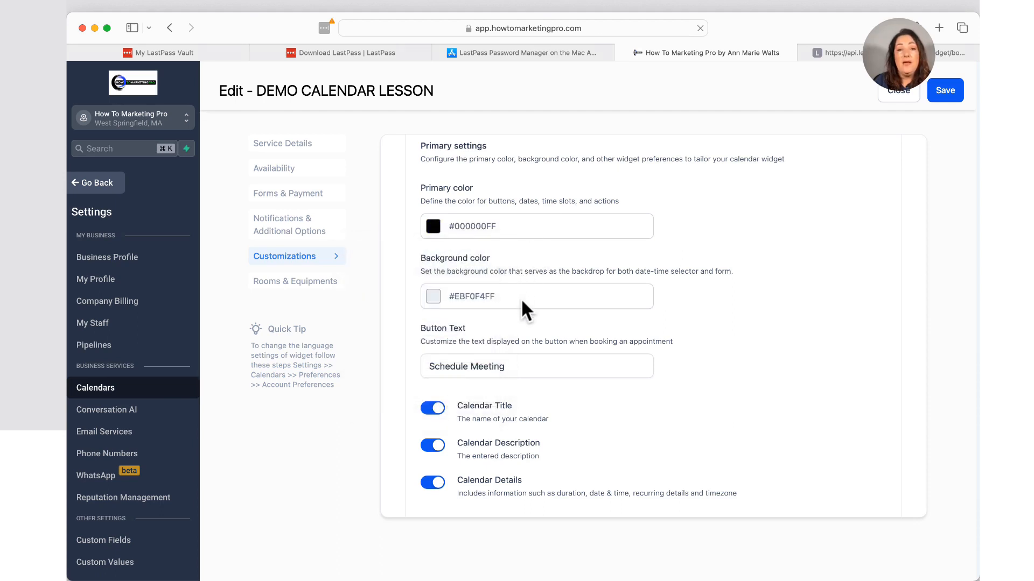
{"action": "scroll", "coordinate": [521, 299], "scroll_direction": "down", "scroll_amount": 2}
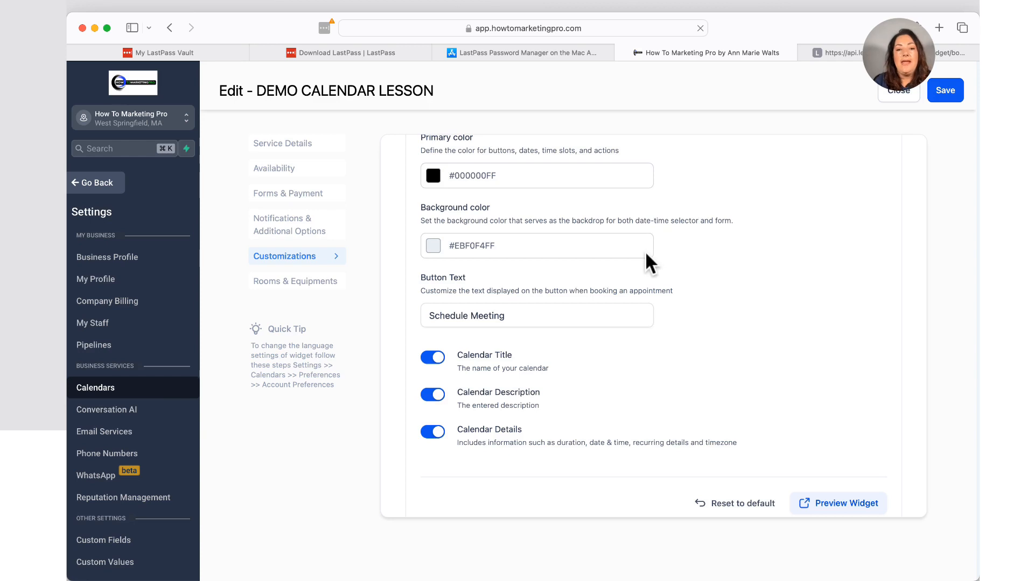
{"action": "scroll", "coordinate": [633, 266], "scroll_direction": "down", "scroll_amount": 3}
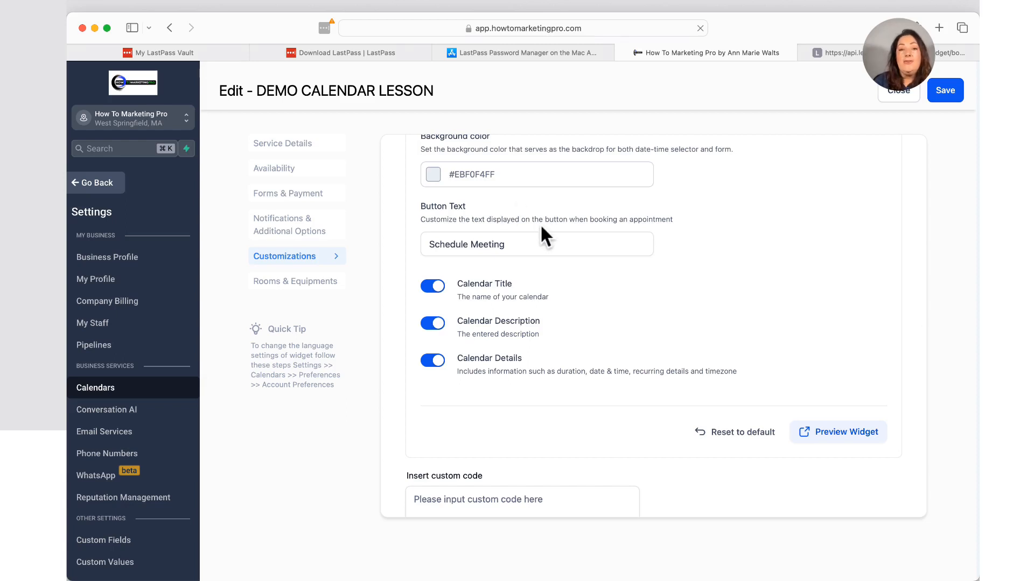
Replace the 'Schedule Meeting' button text with 'BOOK NOW!'.
{"action": "scroll", "coordinate": [538, 269], "scroll_direction": "down", "scroll_amount": 1}
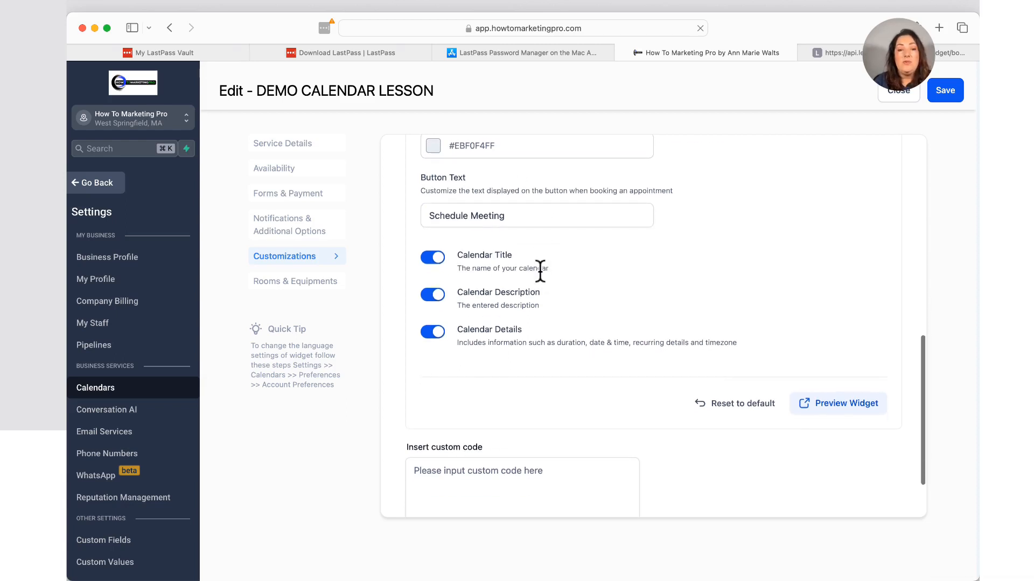
{"action": "left_click", "coordinate": [485, 214]}
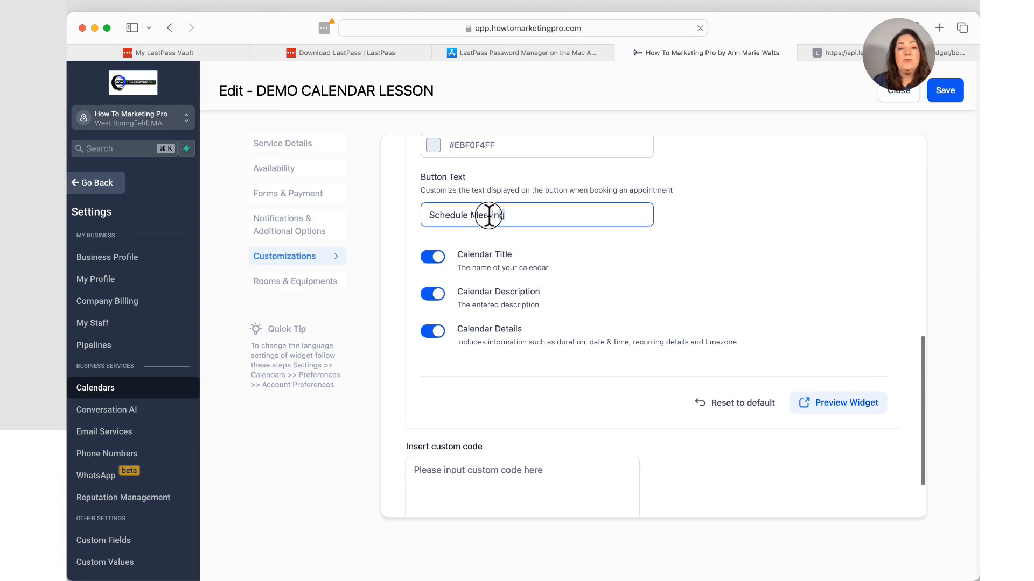
{"action": "key", "text": "super+a"}
{"action": "type", "text": "Bi"}
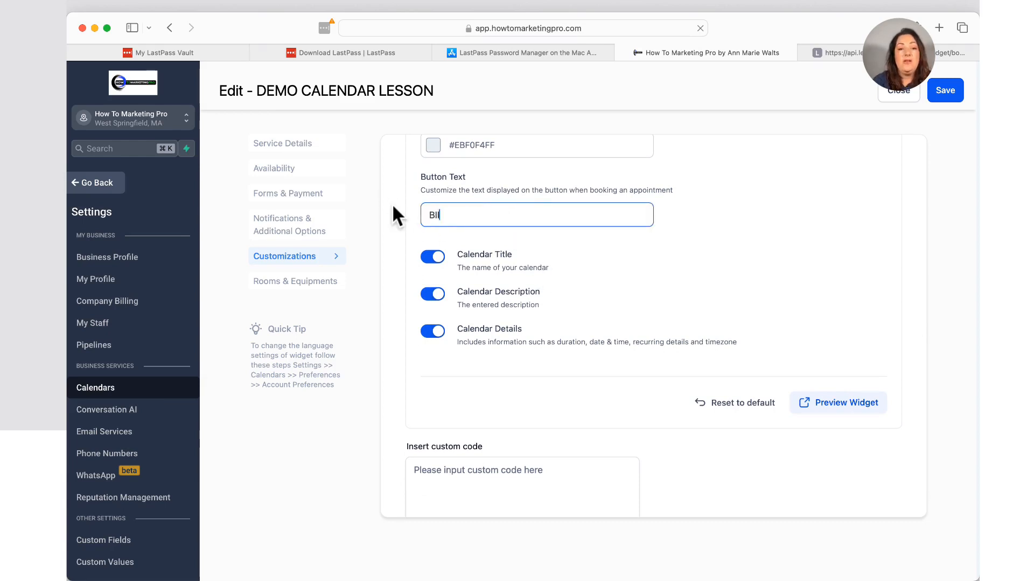
{"action": "key", "text": "BackSpace"}
{"action": "type", "text": "OOK "}
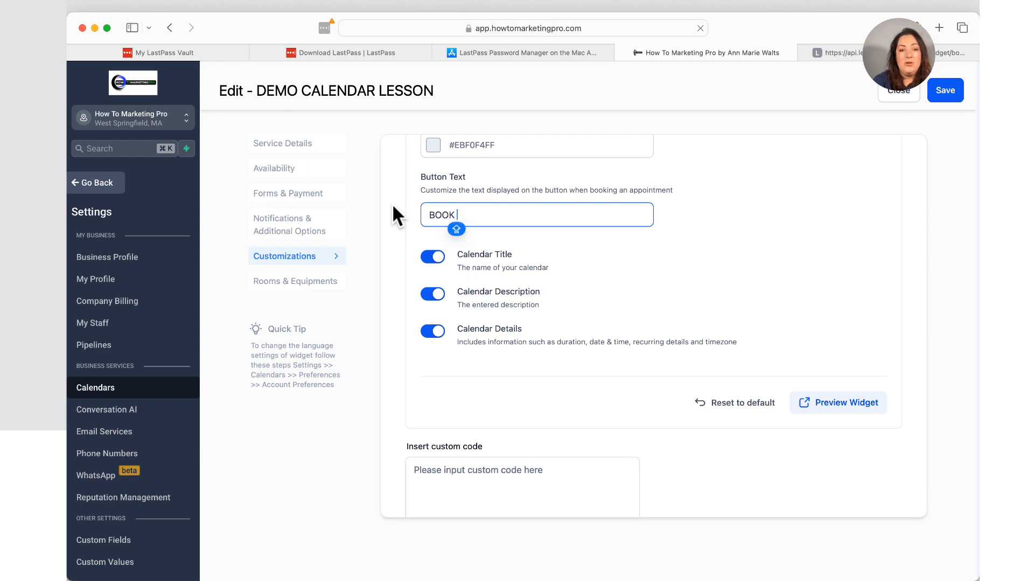
{"action": "type", "text": "NOW!"}
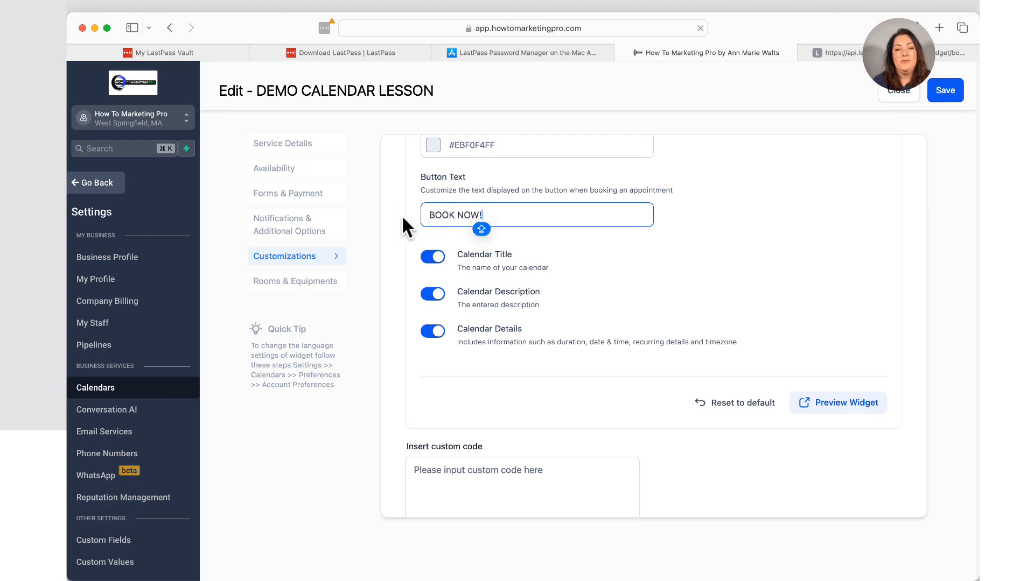
{"action": "left_click", "coordinate": [595, 286]}
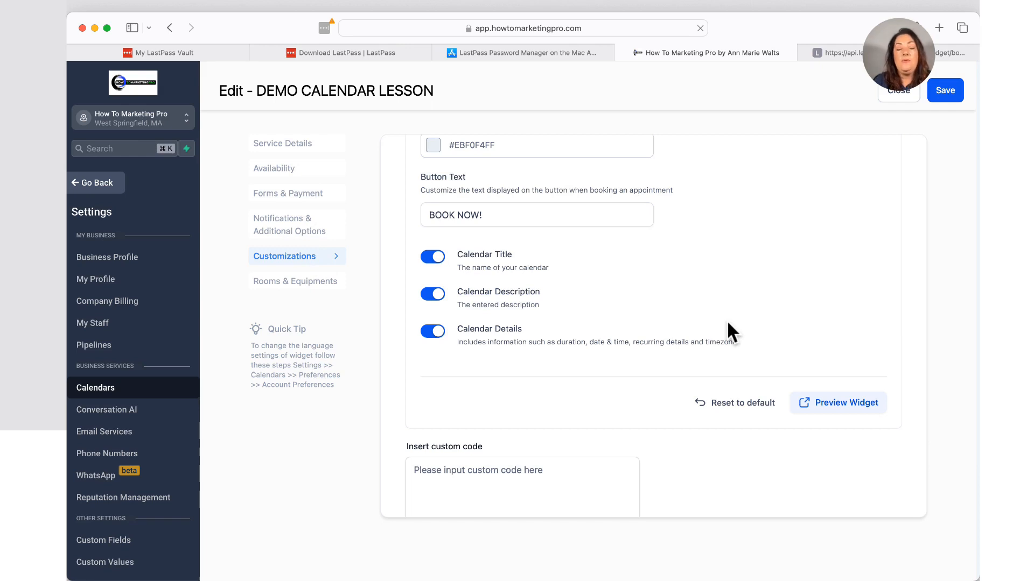
{"action": "left_click", "coordinate": [847, 412]}
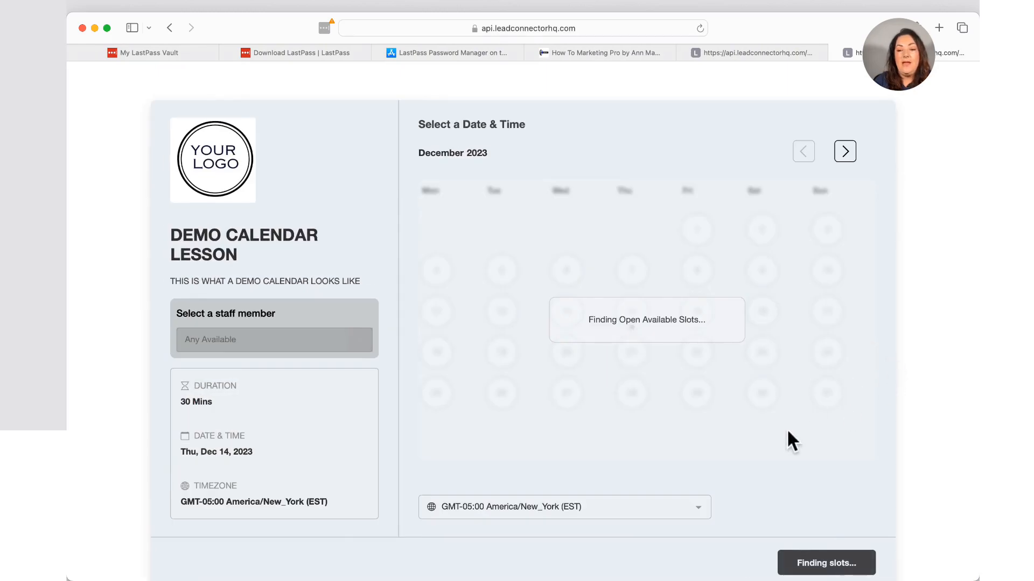
{"action": "scroll", "coordinate": [844, 424], "scroll_direction": "down", "scroll_amount": 1}
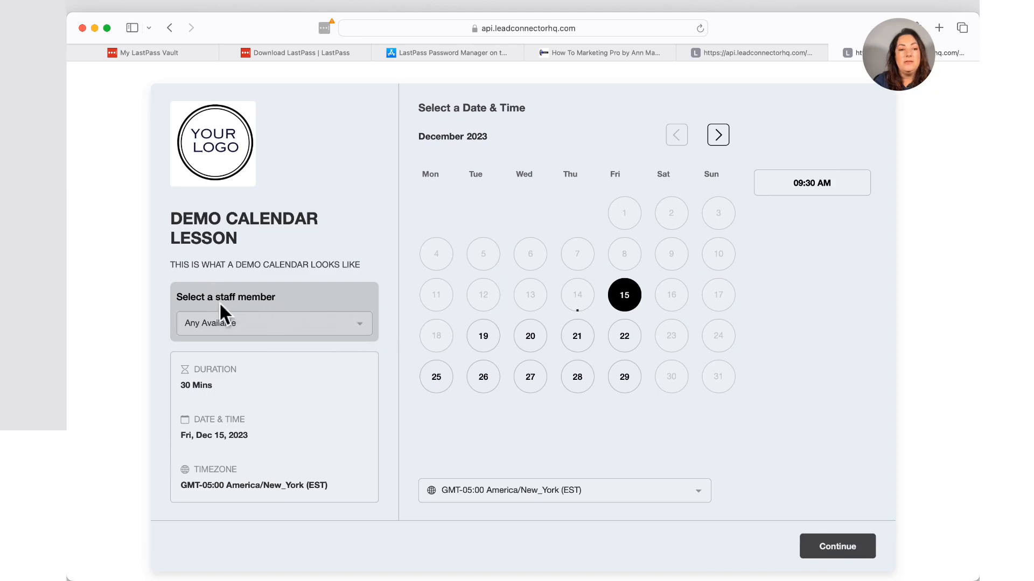
{"action": "left_click", "coordinate": [360, 330]}
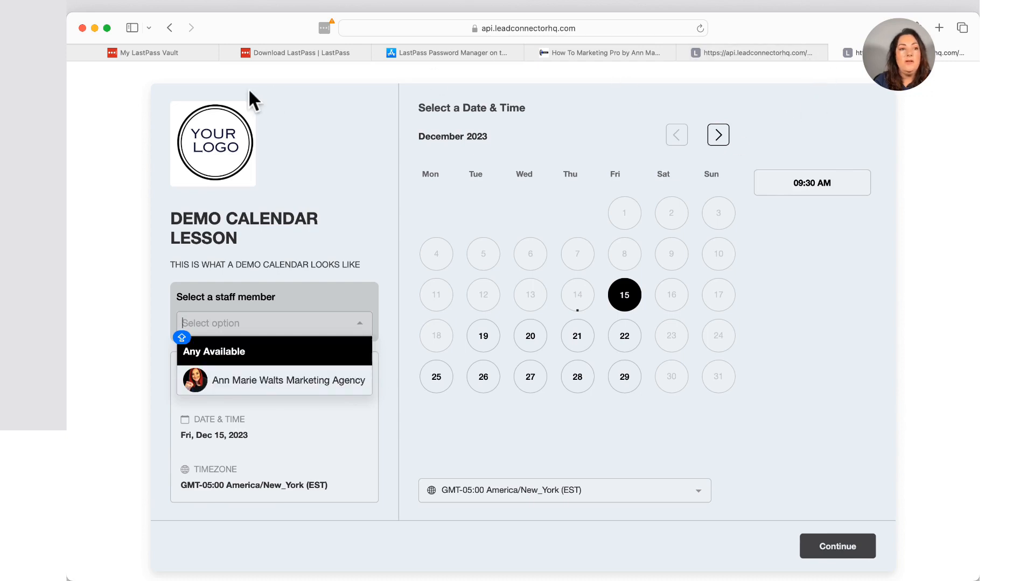
{"action": "left_click", "coordinate": [169, 28]}
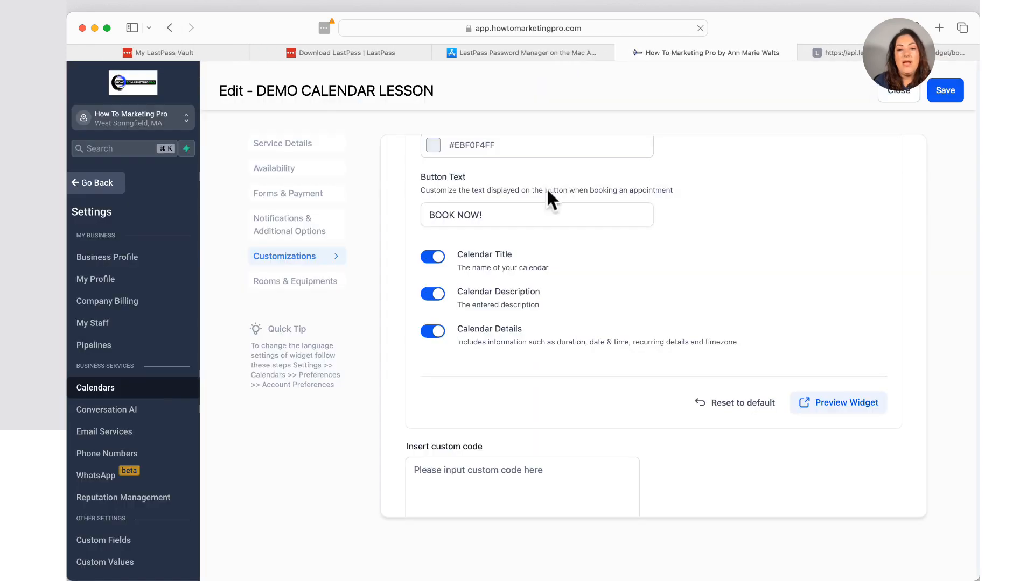
Save the widget customizations and return to the Customizations section.
{"action": "left_click", "coordinate": [943, 94]}
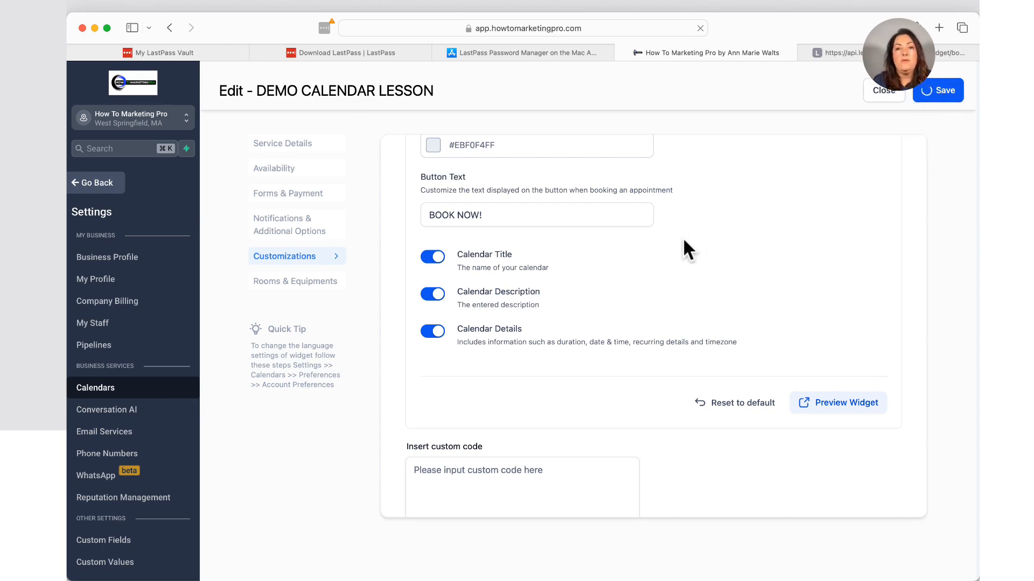
{"action": "left_click", "coordinate": [309, 261]}
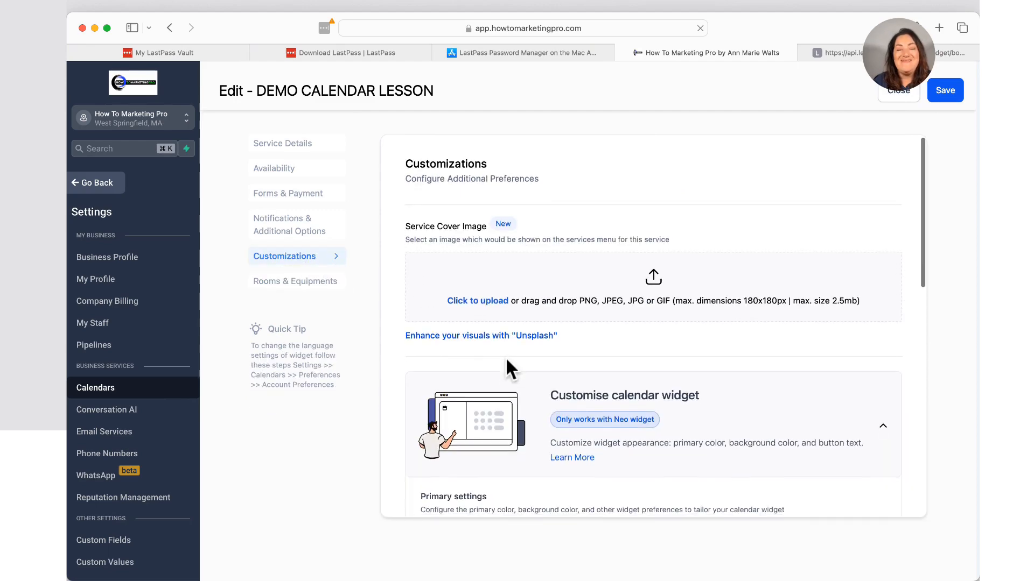
{"action": "scroll", "coordinate": [506, 360], "scroll_direction": "down", "scroll_amount": 2}
{"action": "scroll", "coordinate": [505, 357], "scroll_direction": "down", "scroll_amount": 6}
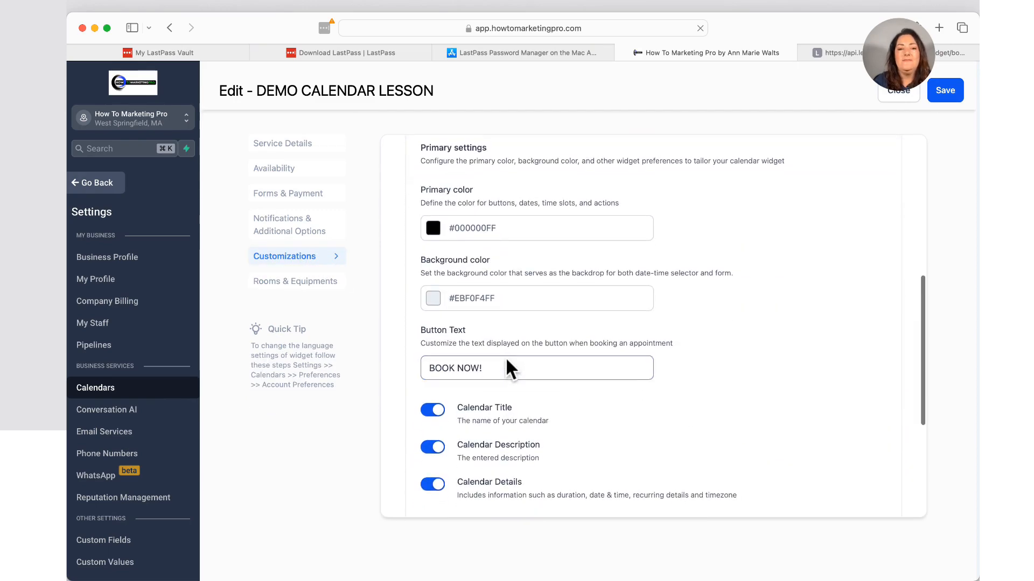
Change the primary color to bright blue #1804FEFF.
{"action": "left_click", "coordinate": [433, 228]}
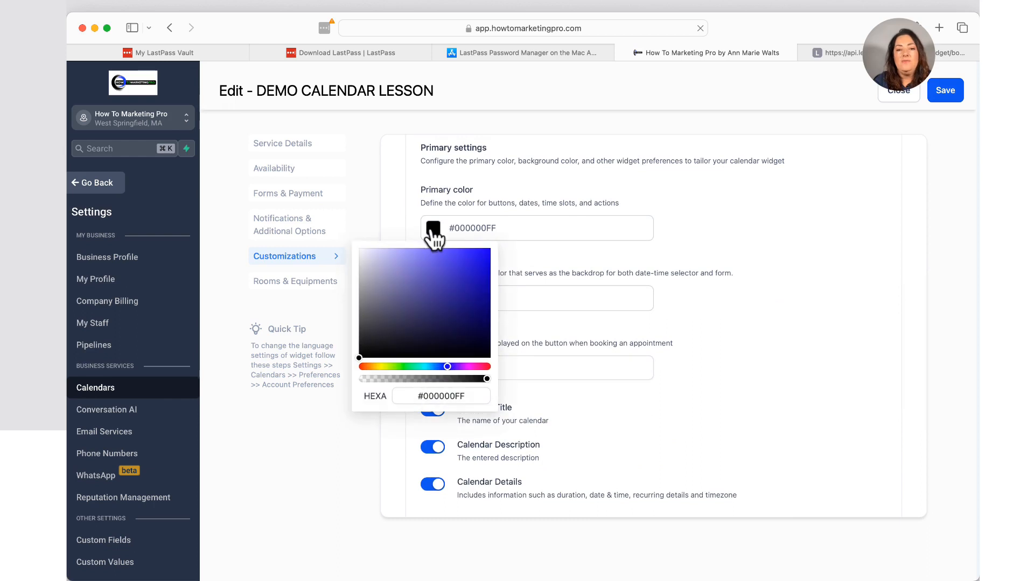
{"action": "left_click", "coordinate": [481, 258]}
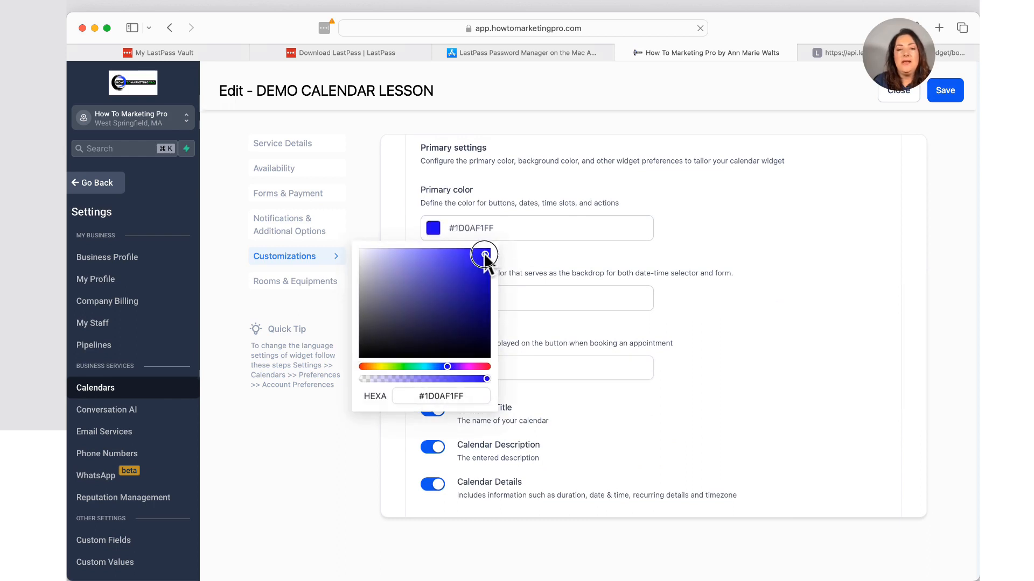
{"action": "left_click", "coordinate": [487, 250]}
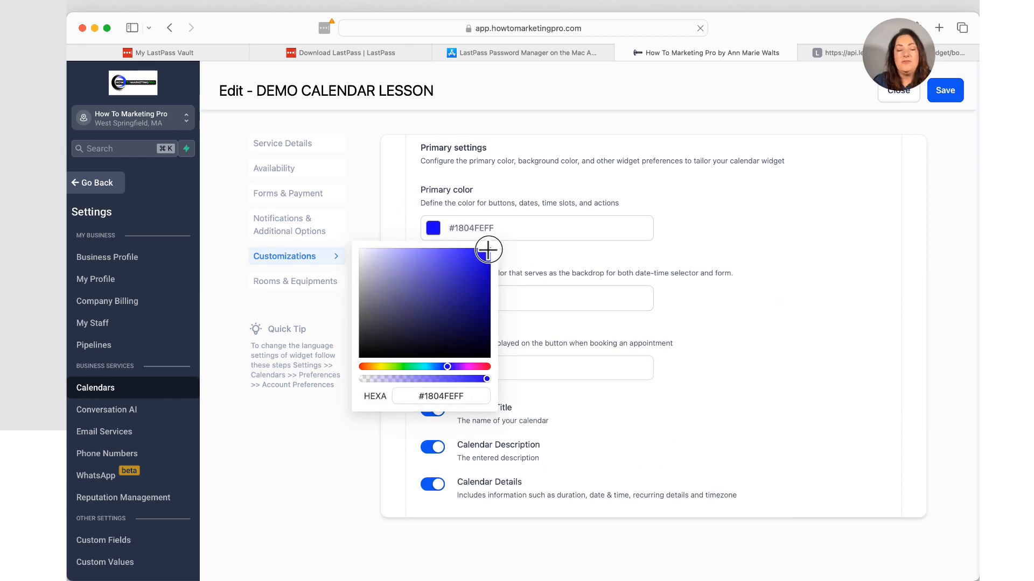
{"action": "left_click", "coordinate": [769, 218]}
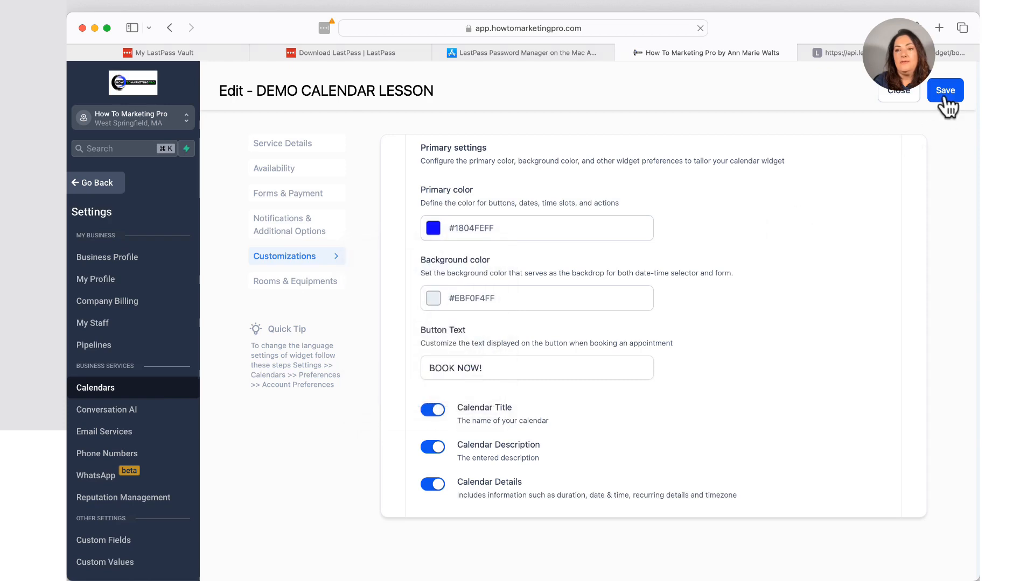
{"action": "scroll", "coordinate": [834, 285], "scroll_direction": "down", "scroll_amount": 5}
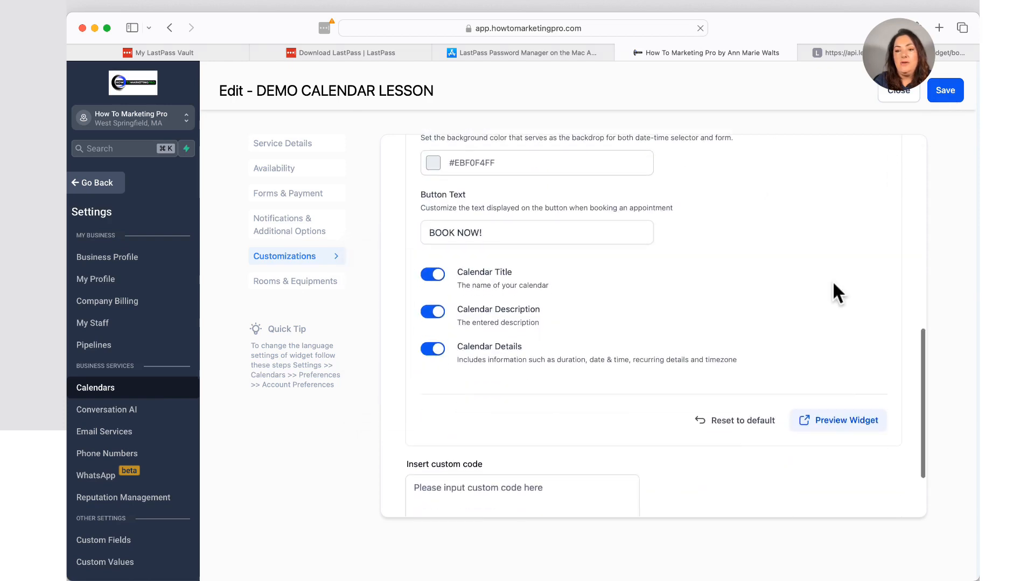
Open the live widget preview and expand the staff member dropdown to check the blue color.
{"action": "left_click", "coordinate": [838, 423]}
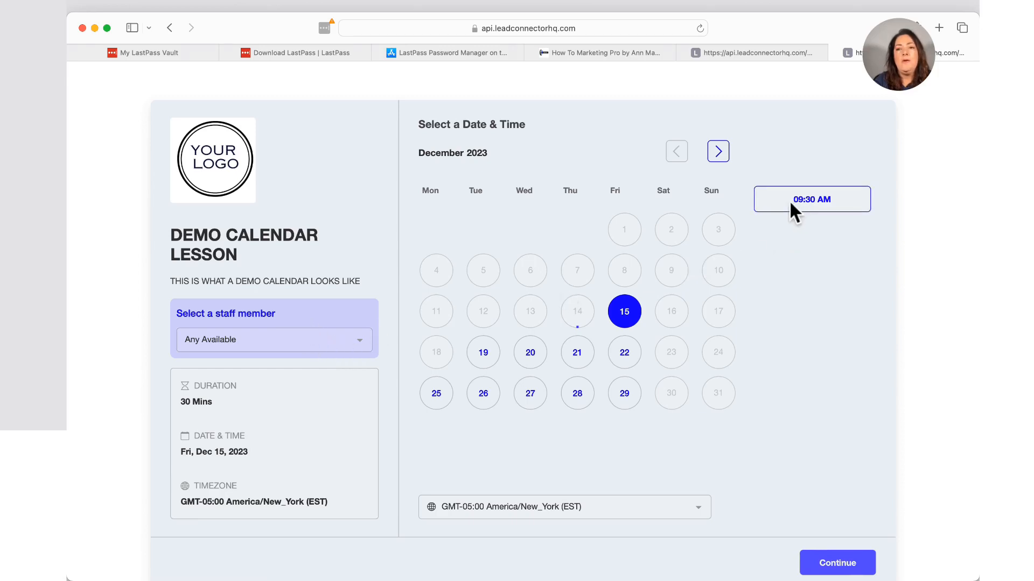
{"action": "left_click", "coordinate": [360, 340]}
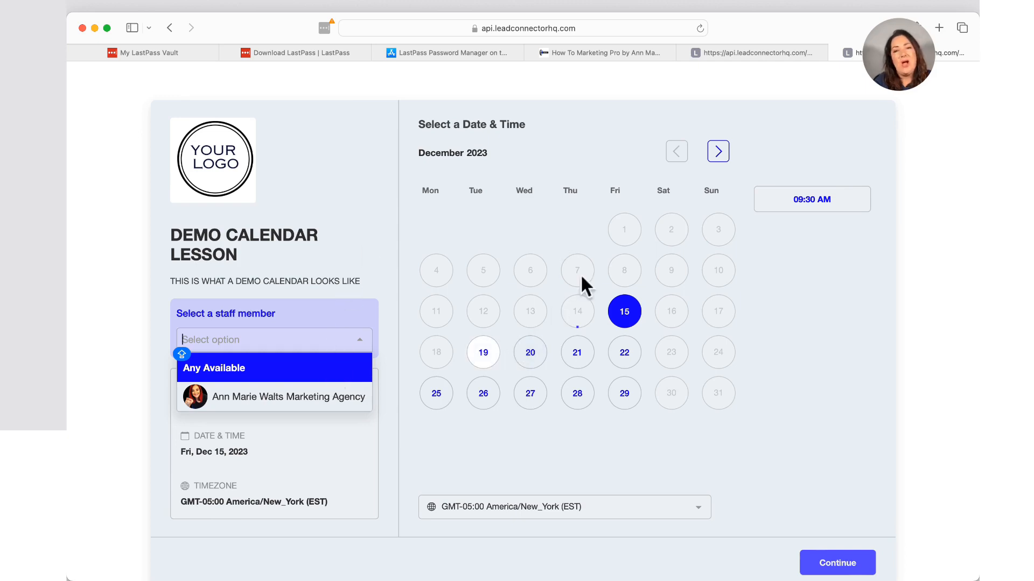
Set the widget's primary color to near-black #0B0B0BFF and save the calendar.
{"action": "left_click", "coordinate": [170, 29]}
{"action": "scroll", "coordinate": [477, 245], "scroll_direction": "up", "scroll_amount": 3}
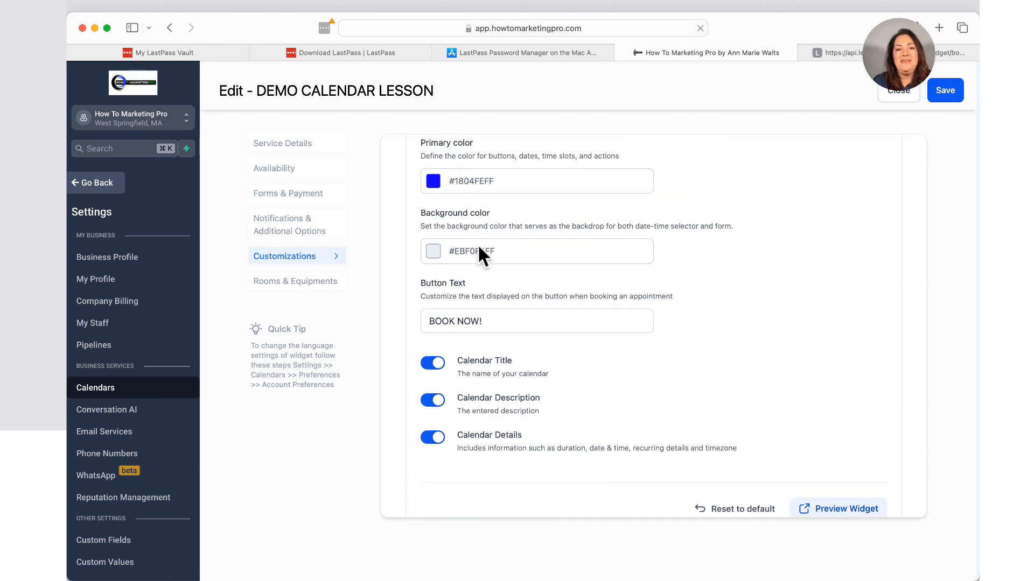
{"action": "left_click", "coordinate": [433, 181]}
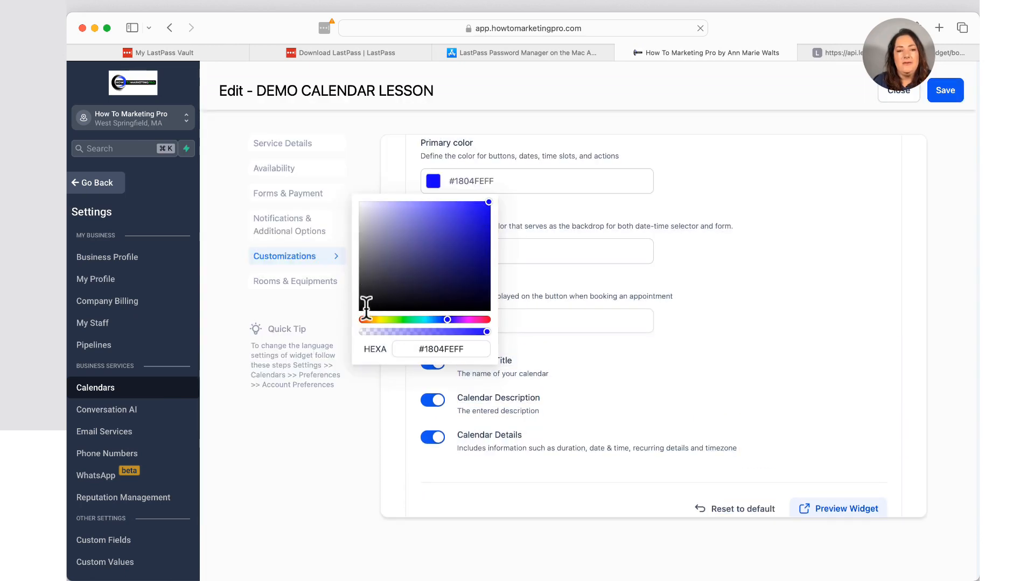
{"action": "left_click", "coordinate": [365, 306]}
{"action": "left_click", "coordinate": [360, 306]}
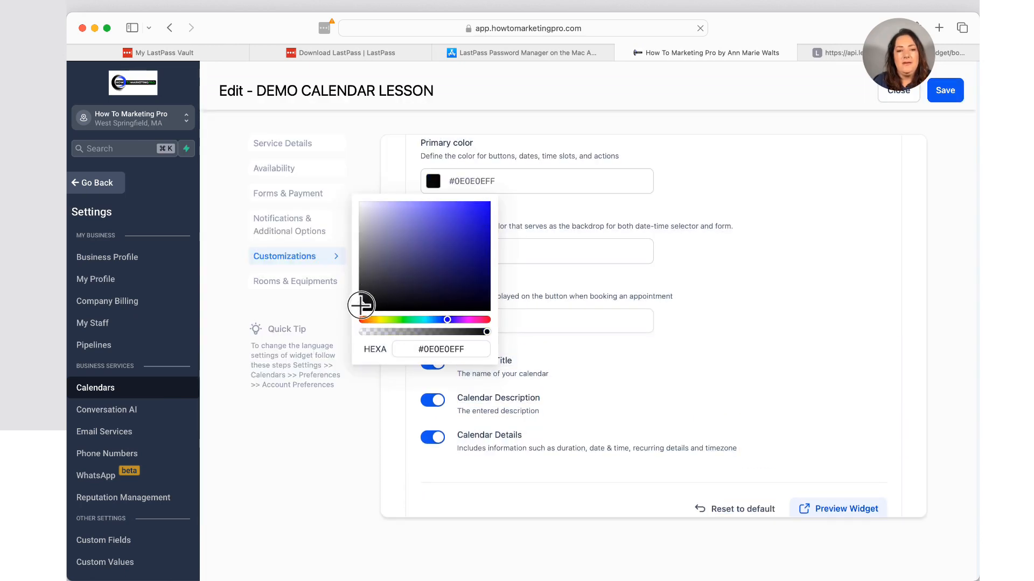
{"action": "left_click", "coordinate": [785, 211]}
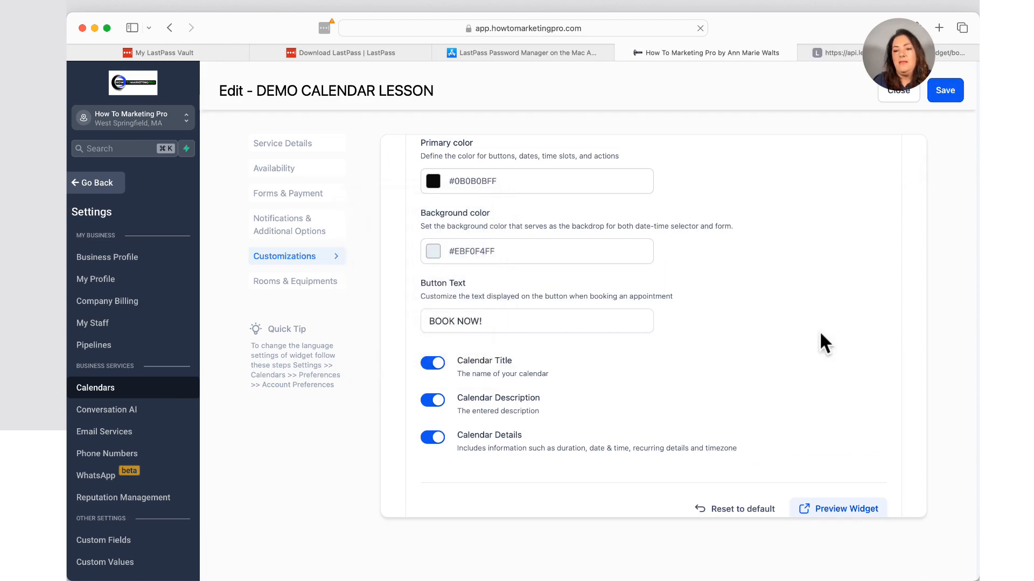
{"action": "left_click", "coordinate": [944, 91]}
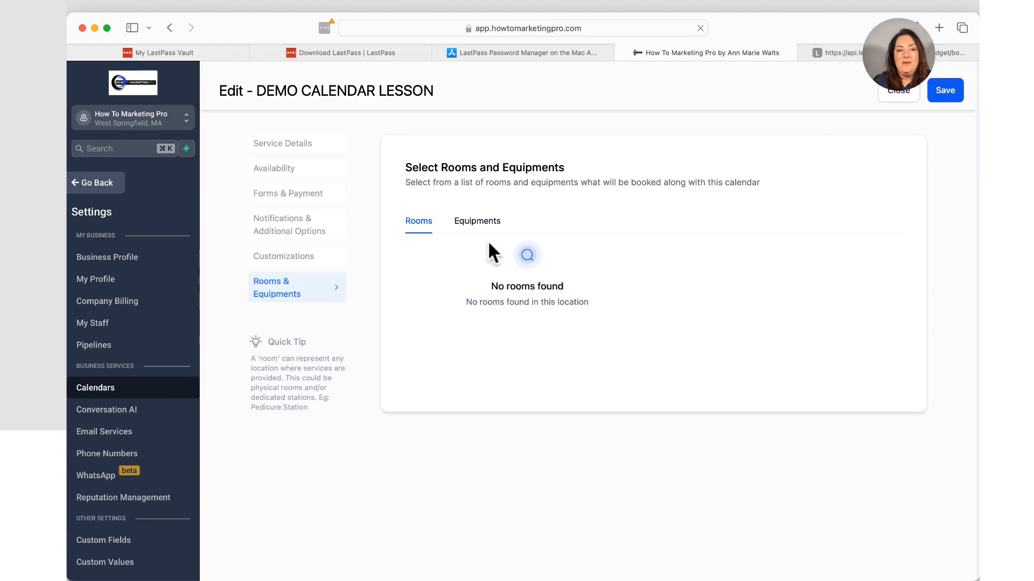
Go back to Customizations and launch a fresh widget preview.
{"action": "left_click", "coordinate": [300, 257]}
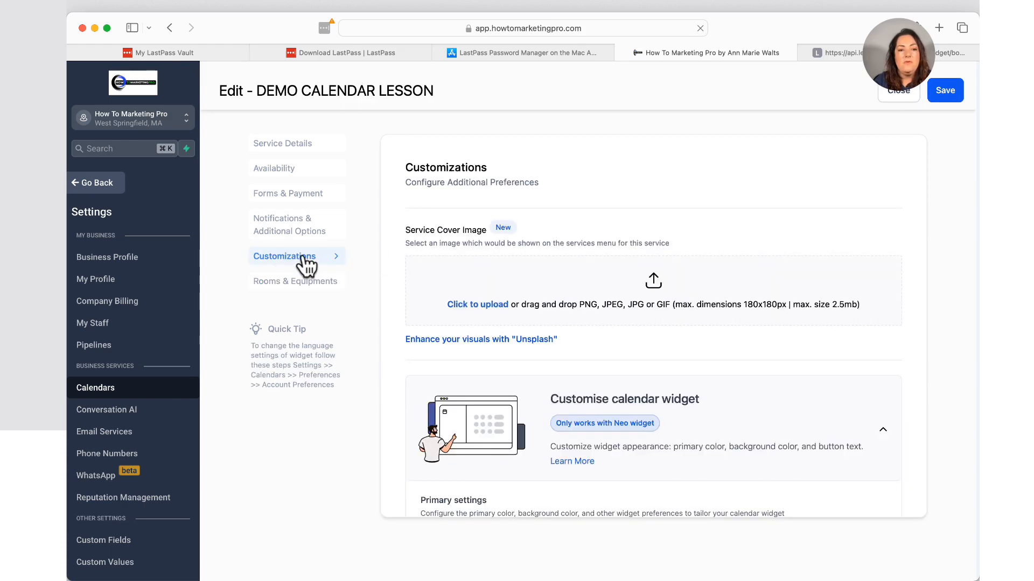
{"action": "scroll", "coordinate": [749, 415], "scroll_direction": "down", "scroll_amount": 10}
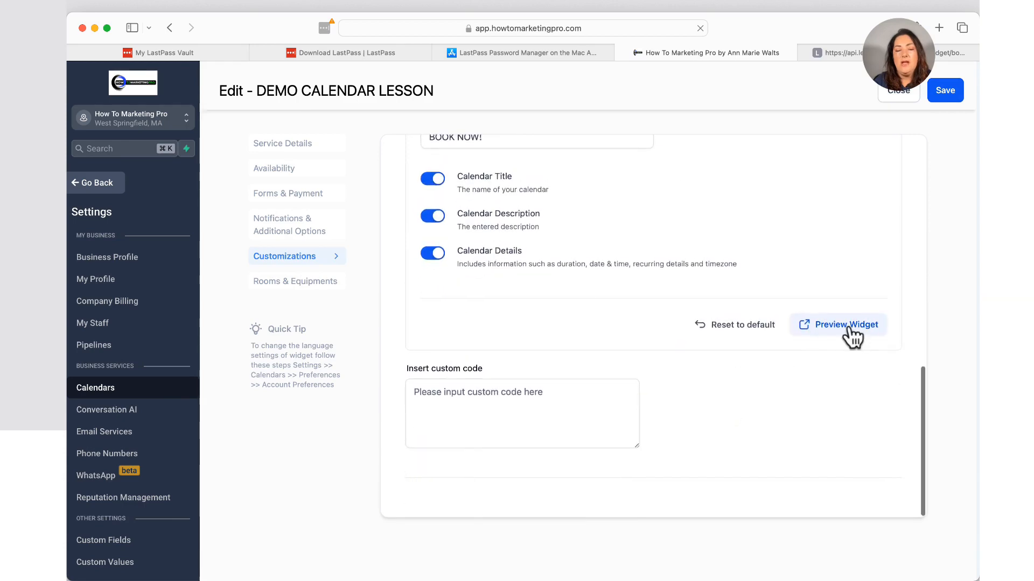
{"action": "left_click", "coordinate": [849, 336]}
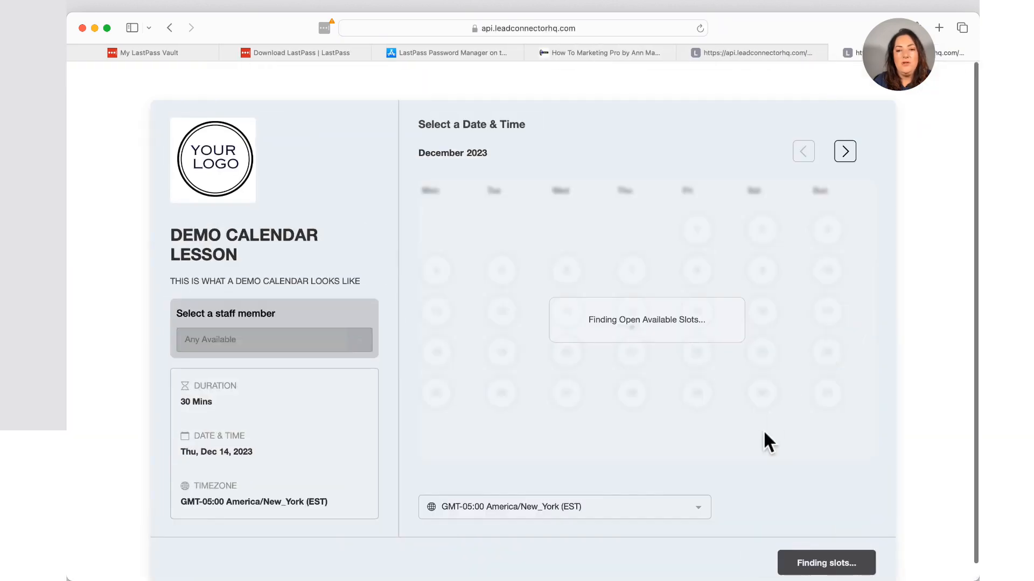
Choose Any Available staff and book the 09:30 AM slot on Fri, Dec 15, 2023.
{"action": "left_click", "coordinate": [356, 327]}
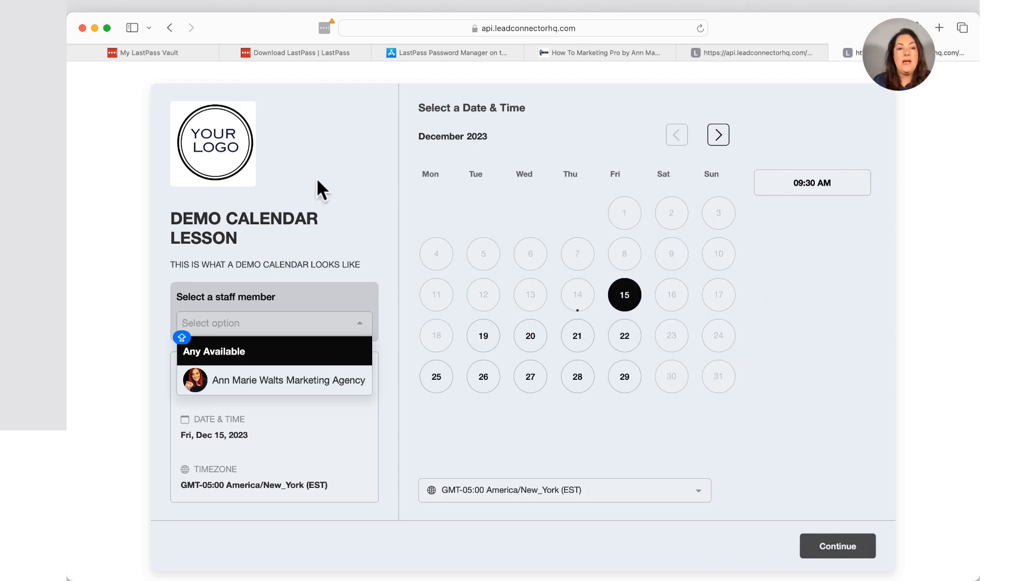
{"action": "key", "text": "Return"}
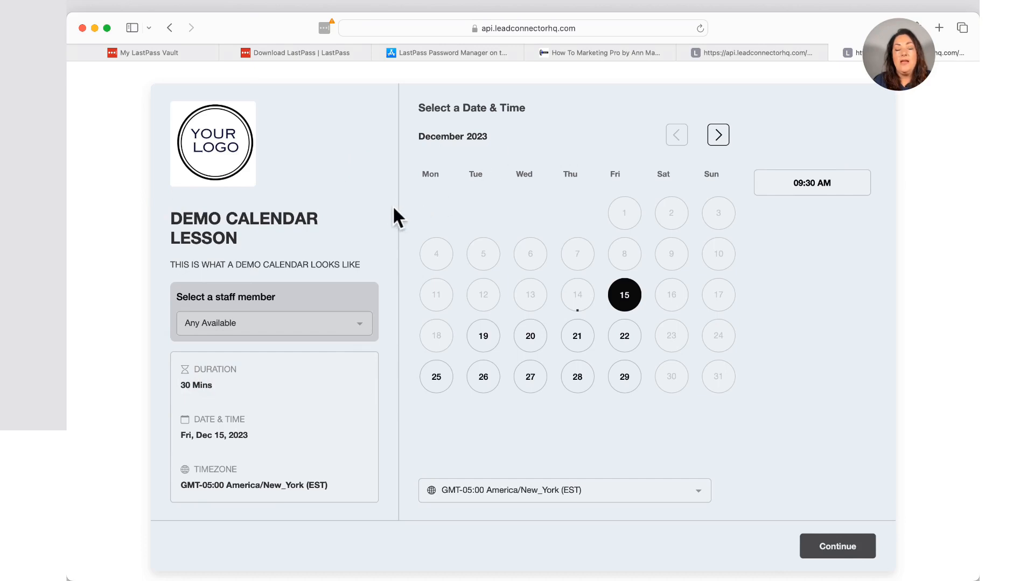
{"action": "left_click", "coordinate": [366, 335]}
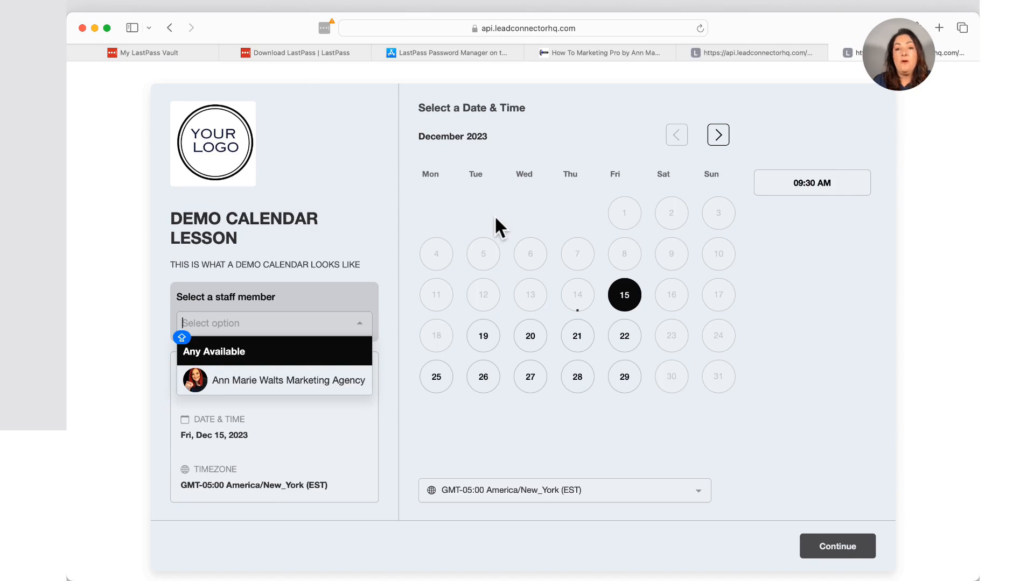
{"action": "left_click_drag", "start_coordinate": [609, 448], "coordinate": [511, 397]}
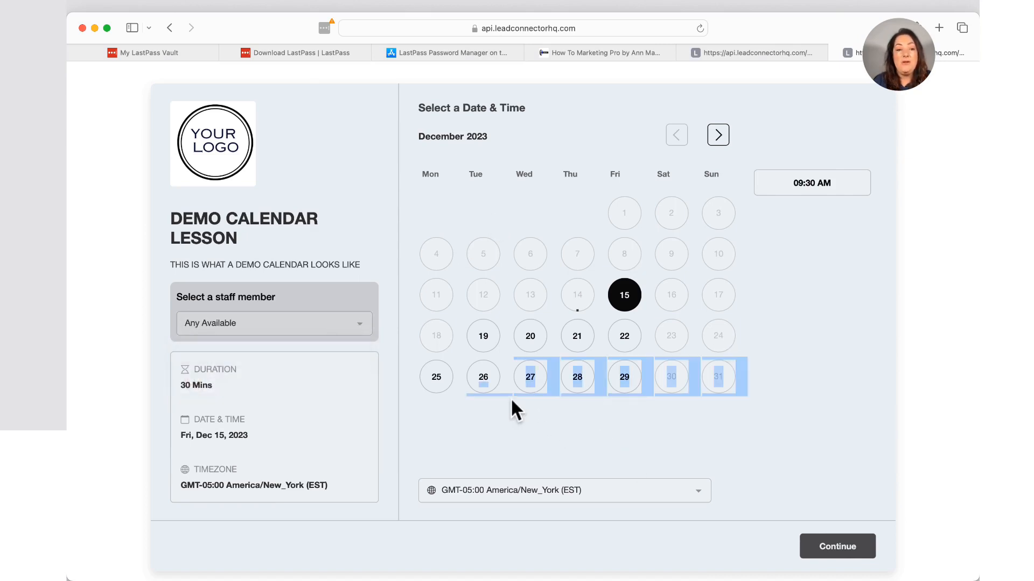
{"action": "left_click", "coordinate": [810, 185]}
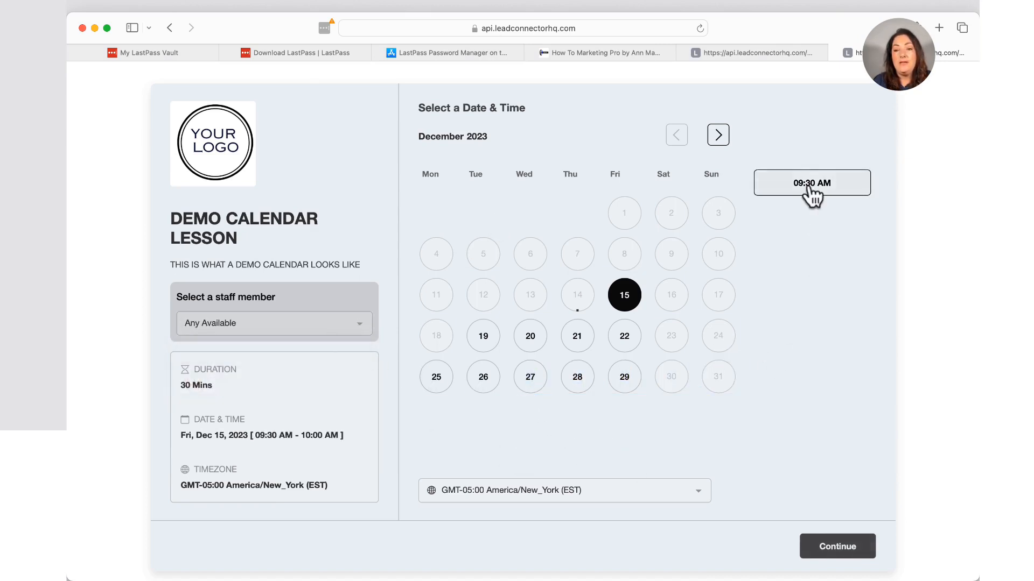
Continue to the Enter Your Information form and check the black BOOK NOW! button.
{"action": "left_click", "coordinate": [844, 550]}
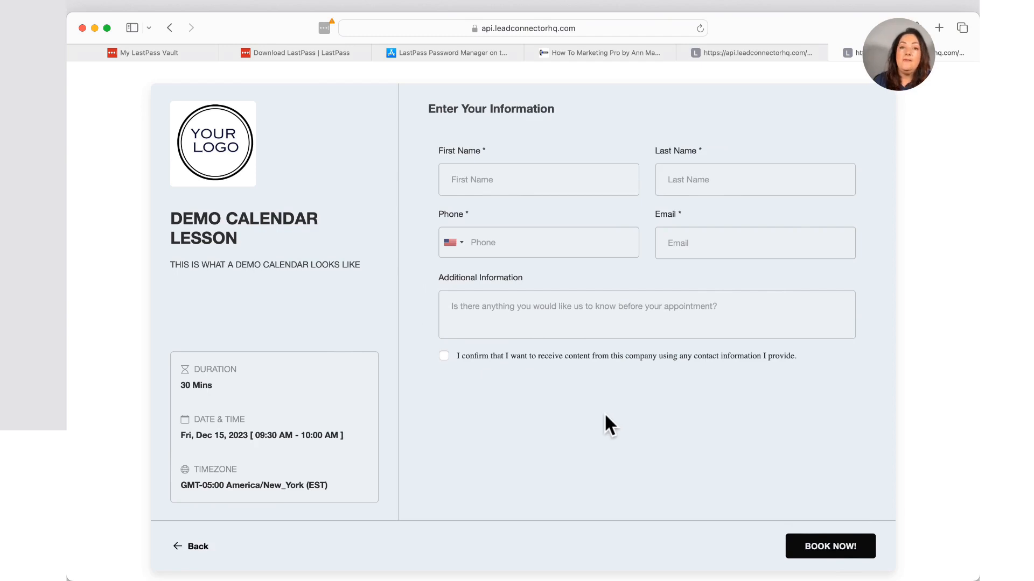
{"action": "left_click_drag", "start_coordinate": [940, 438], "coordinate": [673, 354]}
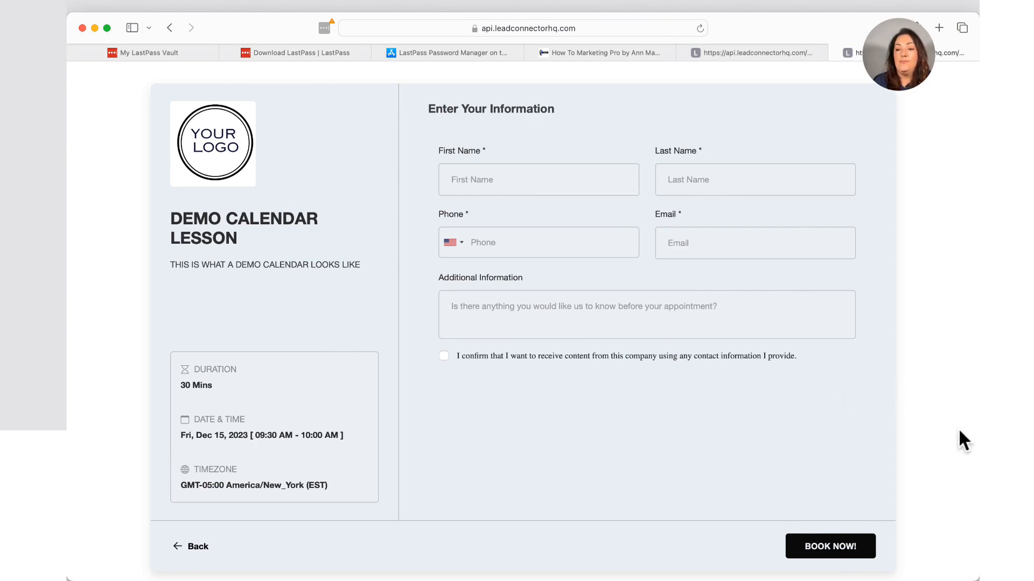
{"action": "left_click_drag", "start_coordinate": [958, 425], "coordinate": [634, 311]}
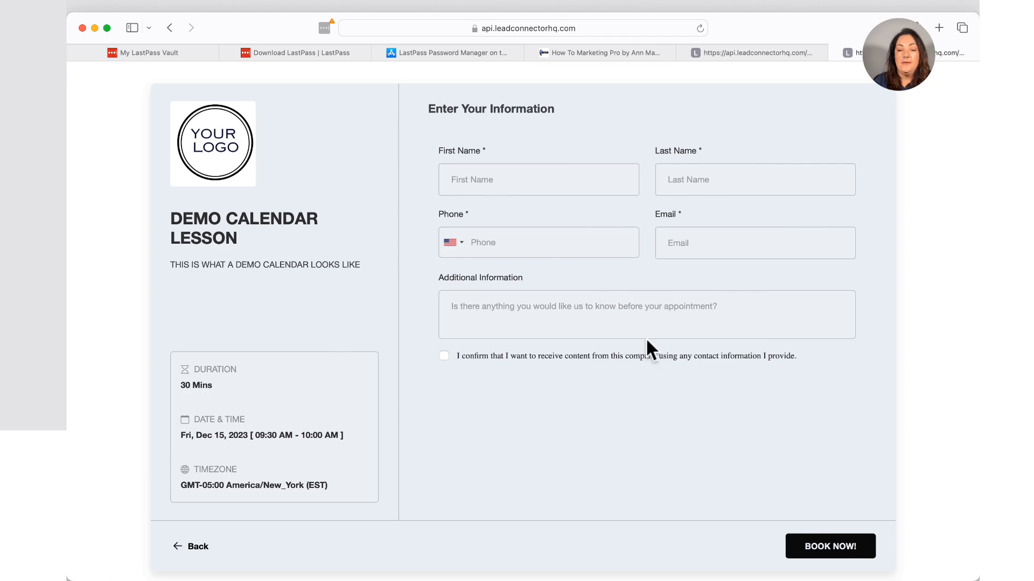